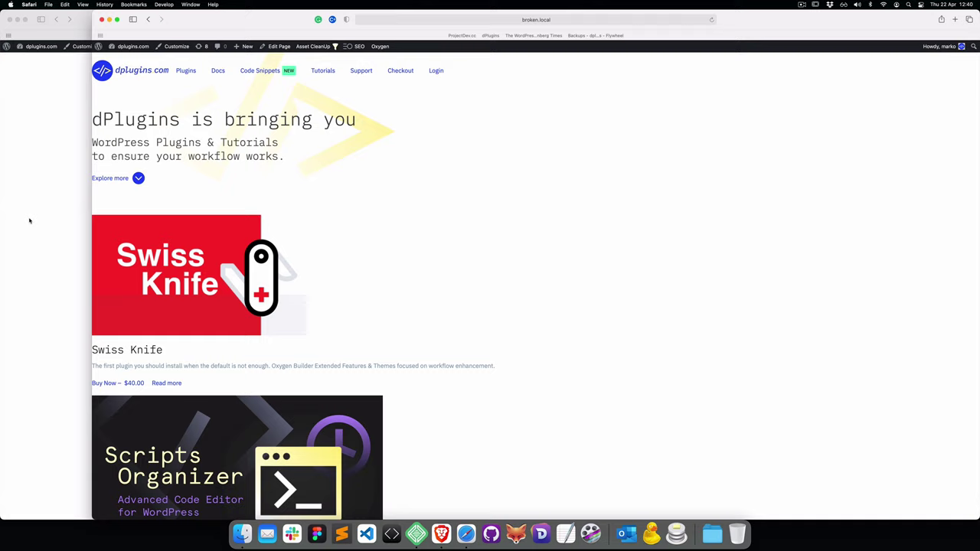
Step: Compare the backup and broken home pages, and open both in the Oxygen editor
{"action": "key", "text": "super+grave"}
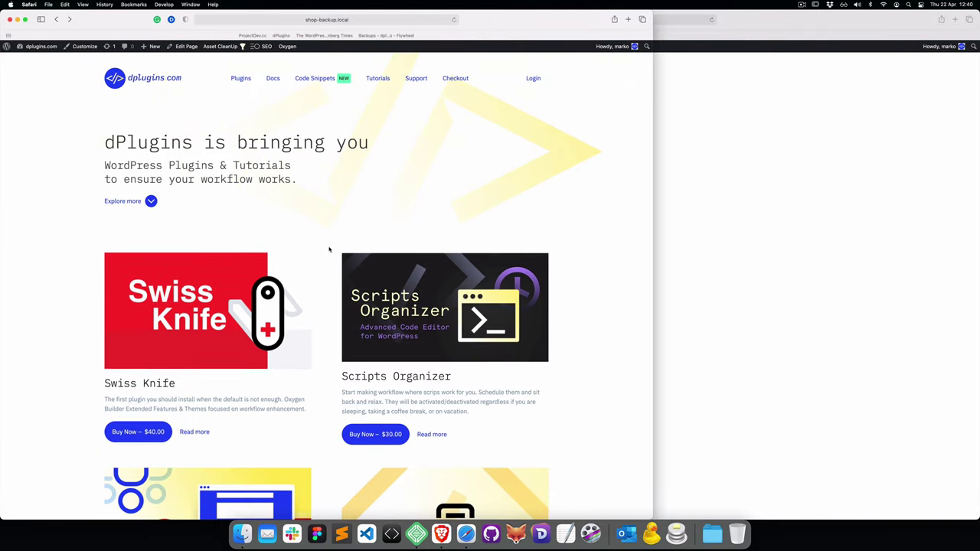
{"action": "left_click", "coordinate": [790, 278]}
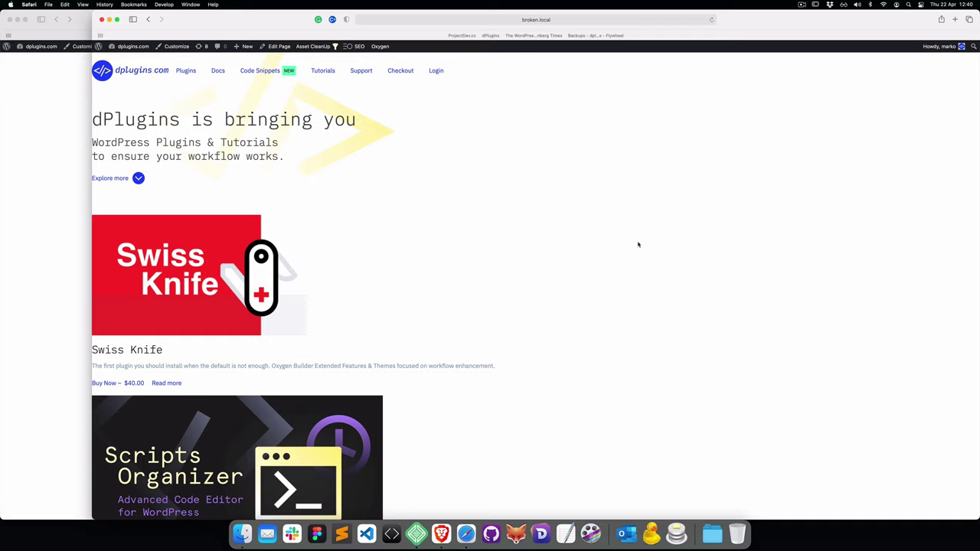
{"action": "key", "text": "super+shift+2"}
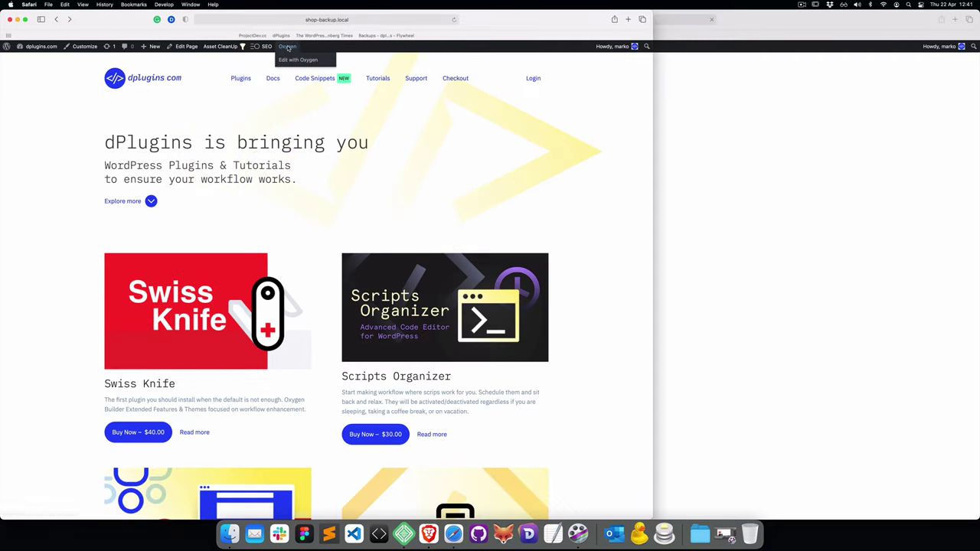
{"action": "left_click", "coordinate": [291, 63]}
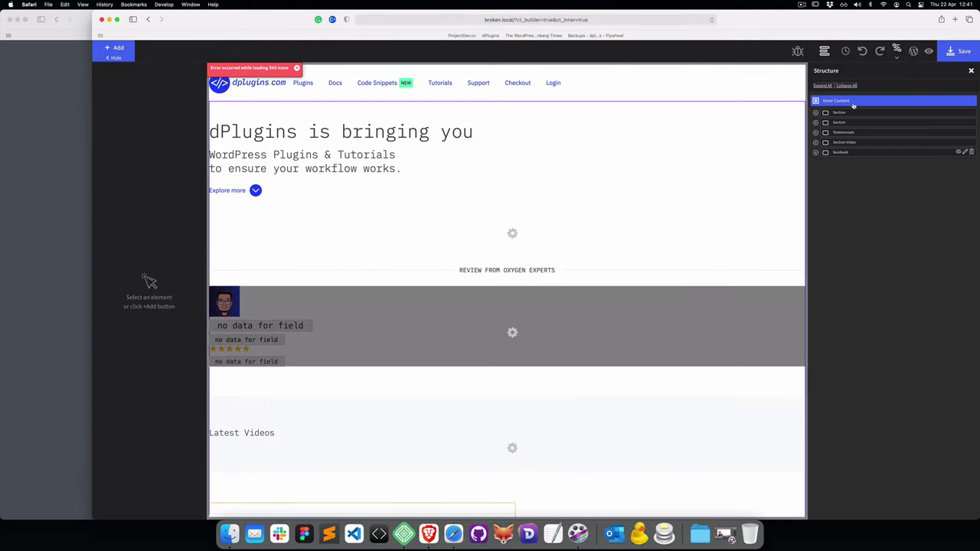
Step: Open the broken site's selectors and check the buttons, Imported and Uncategorized folders for classes
{"action": "mouse_move", "coordinate": [897, 49]}
{"action": "left_click", "coordinate": [903, 94]}
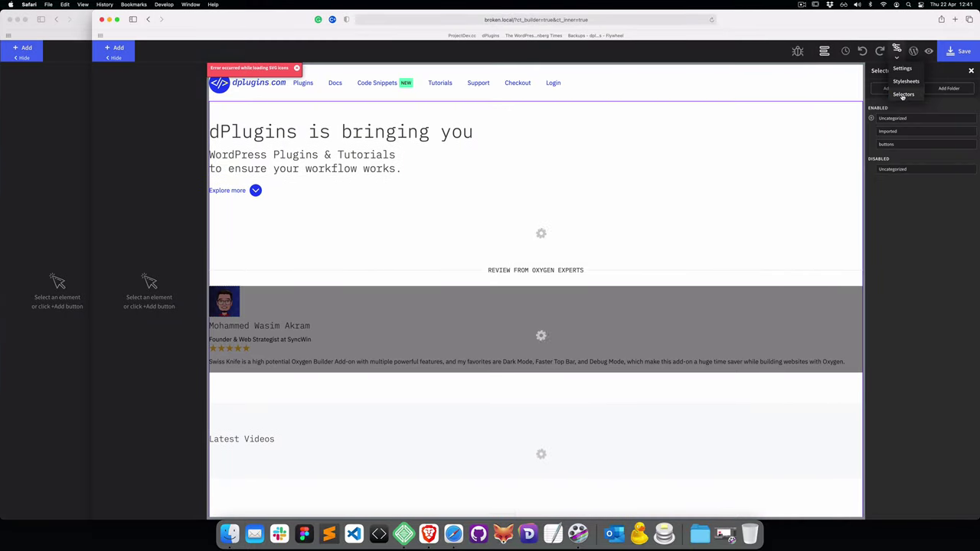
{"action": "left_click", "coordinate": [889, 144]}
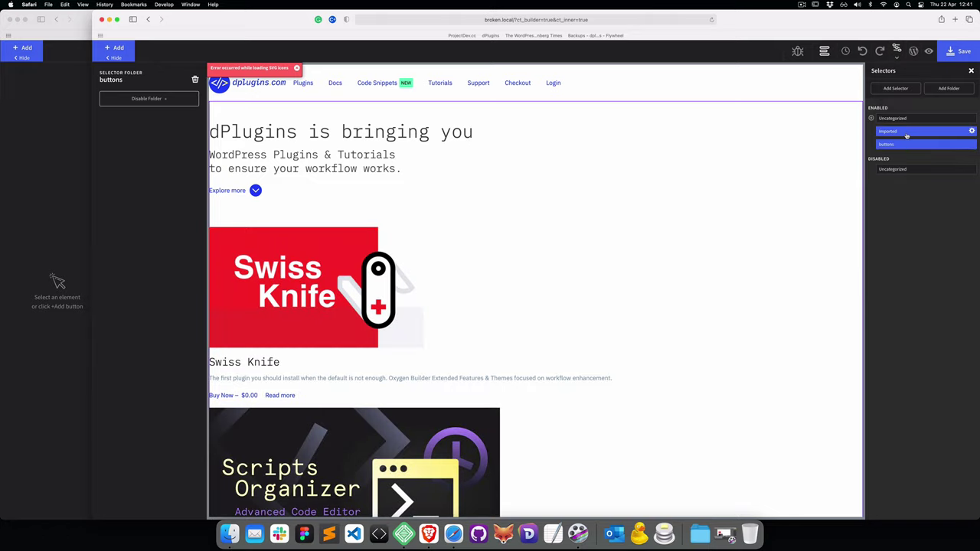
{"action": "left_click", "coordinate": [900, 132]}
{"action": "left_click", "coordinate": [906, 119]}
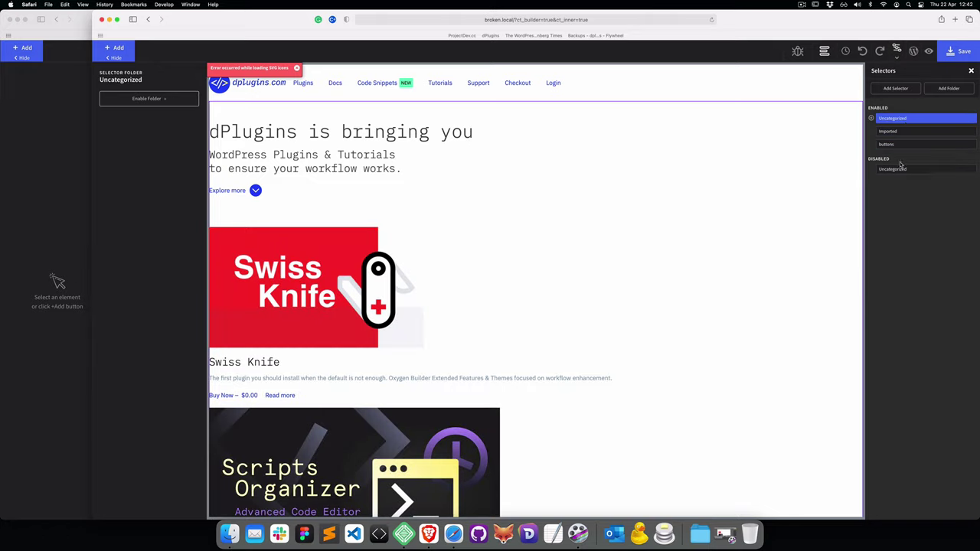
{"action": "left_click", "coordinate": [906, 121]}
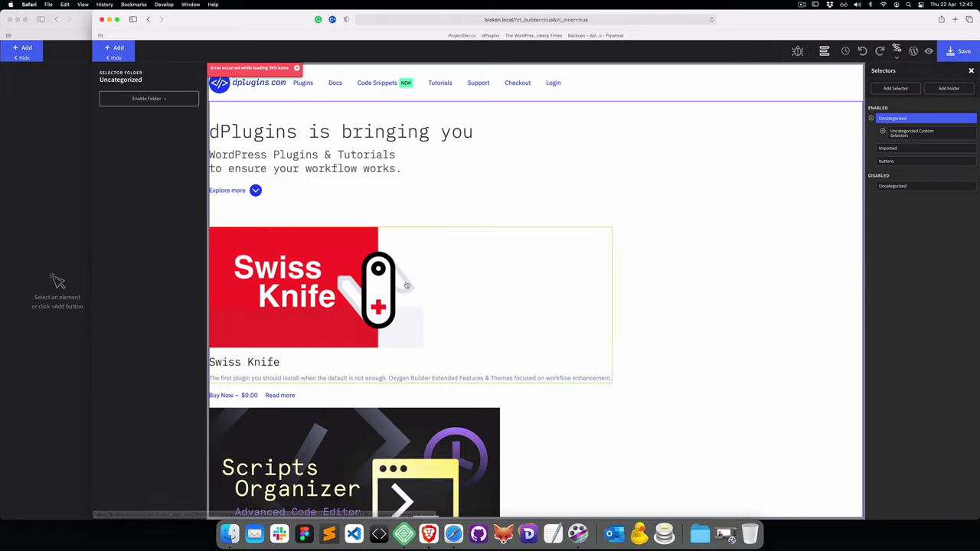
Step: Open the backup site's selectors and examine the classes inside its buttons, Imported and Uncategorized folders
{"action": "key", "text": "super+grave"}
{"action": "mouse_move", "coordinate": [570, 53]}
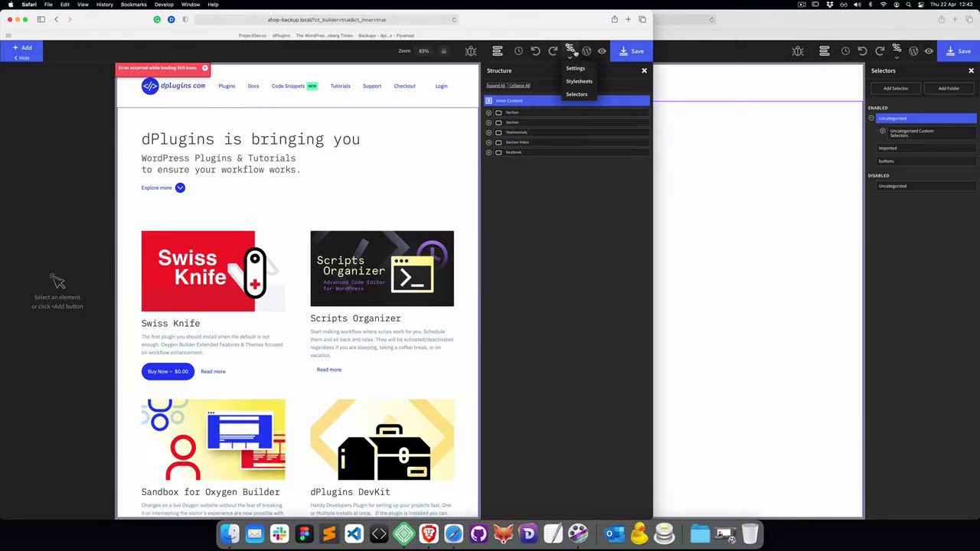
{"action": "left_click", "coordinate": [577, 95]}
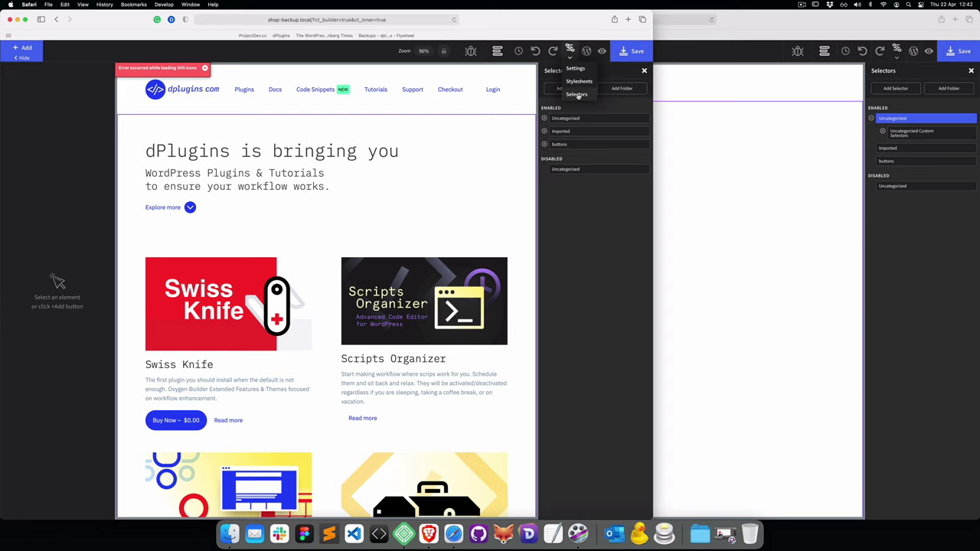
{"action": "left_click", "coordinate": [544, 144]}
{"action": "left_click", "coordinate": [544, 131]}
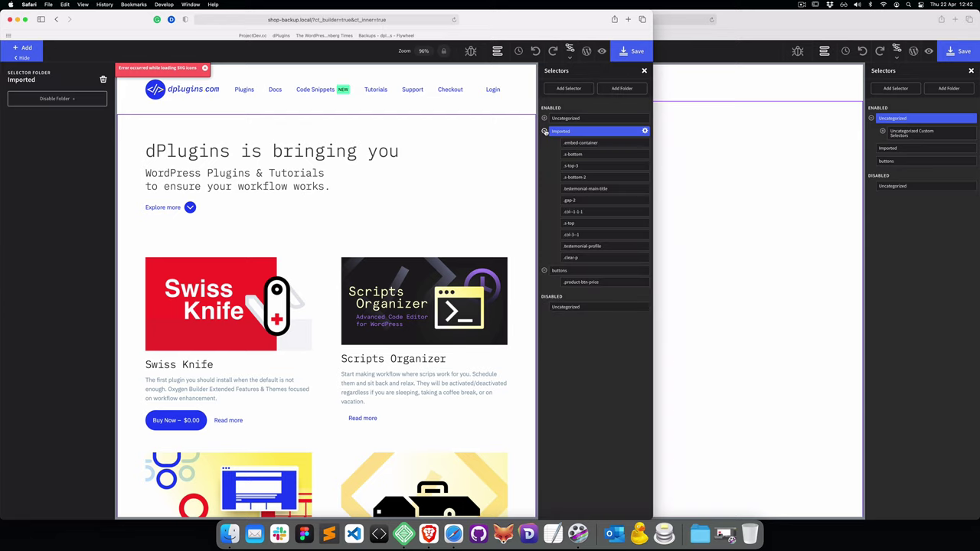
{"action": "left_click", "coordinate": [545, 118]}
{"action": "scroll", "coordinate": [605, 167], "scroll_direction": "down", "scroll_amount": 2}
{"action": "scroll", "coordinate": [606, 167], "scroll_direction": "up", "scroll_amount": 3}
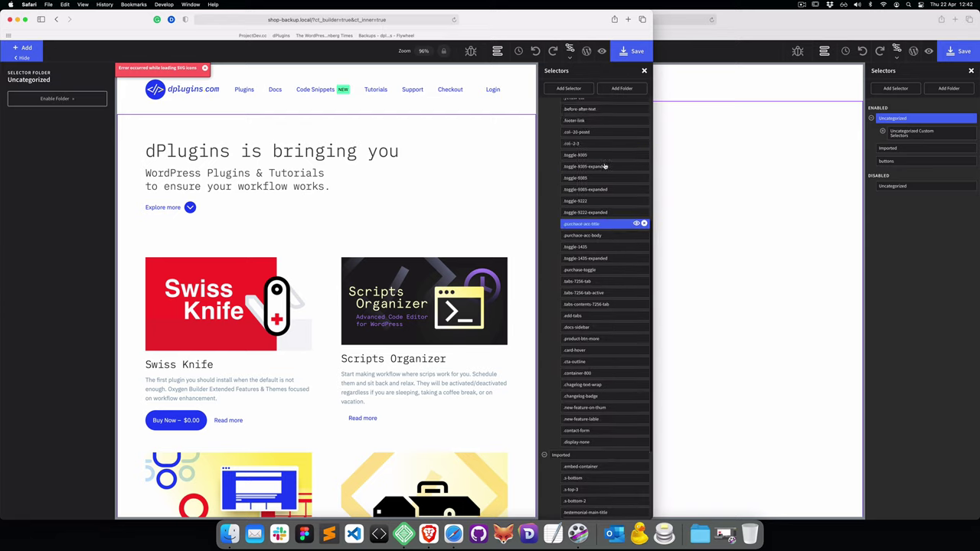
{"action": "left_click", "coordinate": [544, 118]}
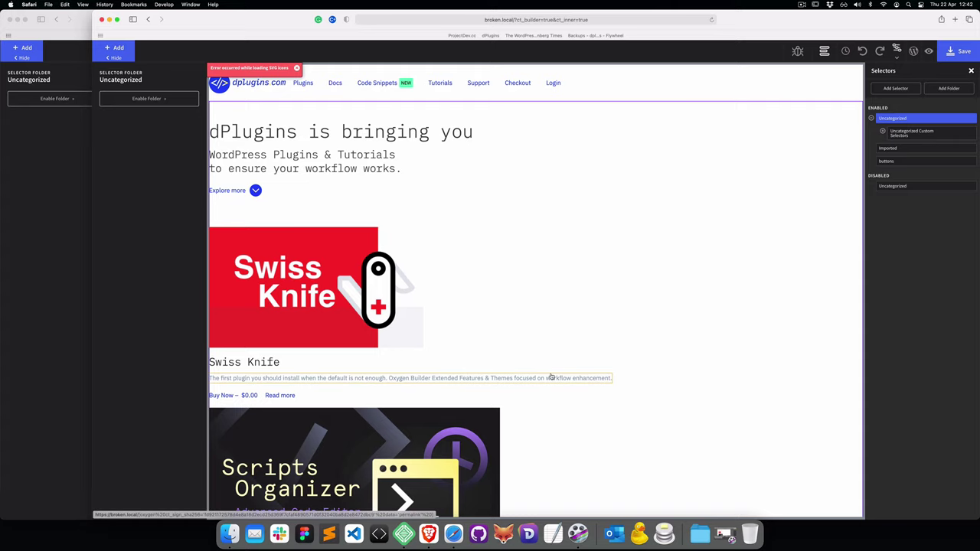
Step: Switch to Local and open the Shop Backup site's database in Sequel Pro
{"action": "left_click", "coordinate": [403, 535]}
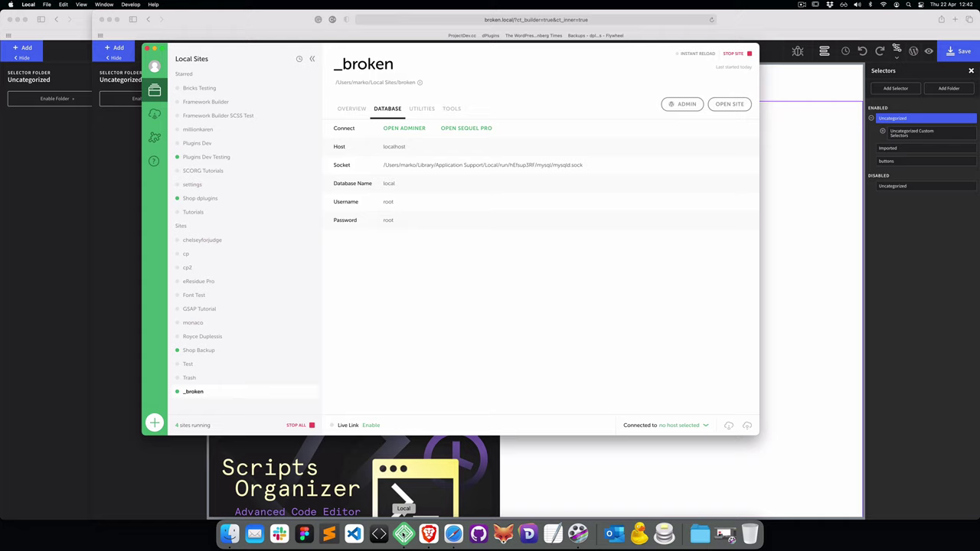
{"action": "left_click", "coordinate": [206, 392]}
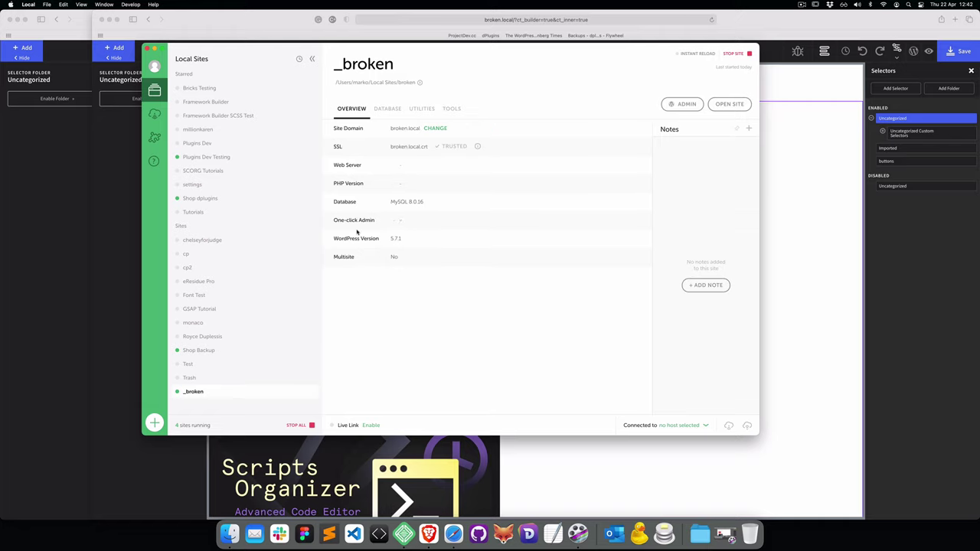
{"action": "left_click", "coordinate": [230, 352]}
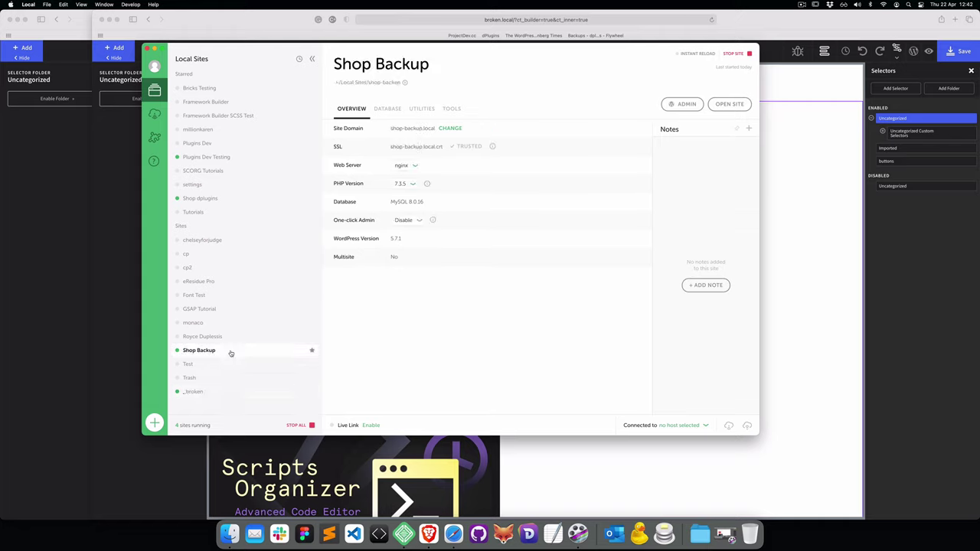
{"action": "left_click", "coordinate": [391, 111]}
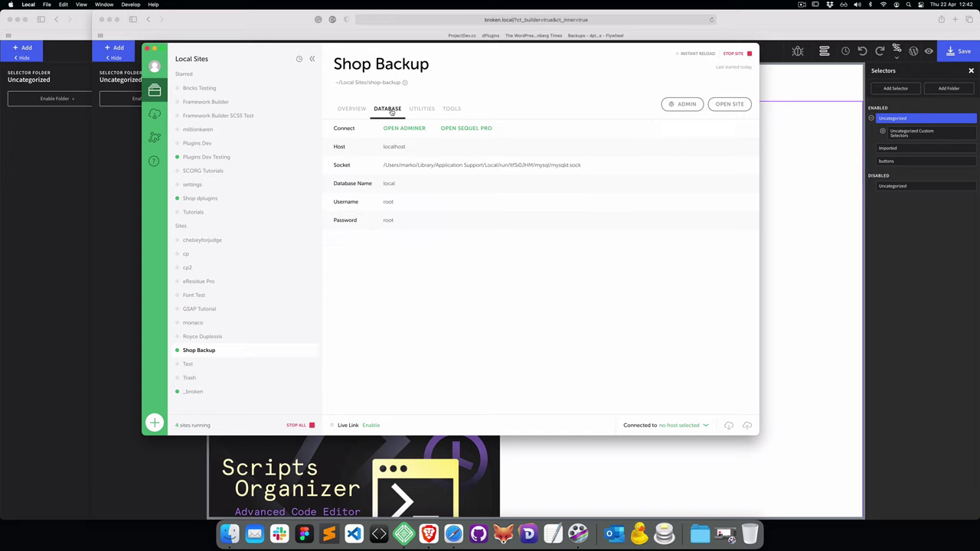
{"action": "left_click", "coordinate": [465, 128]}
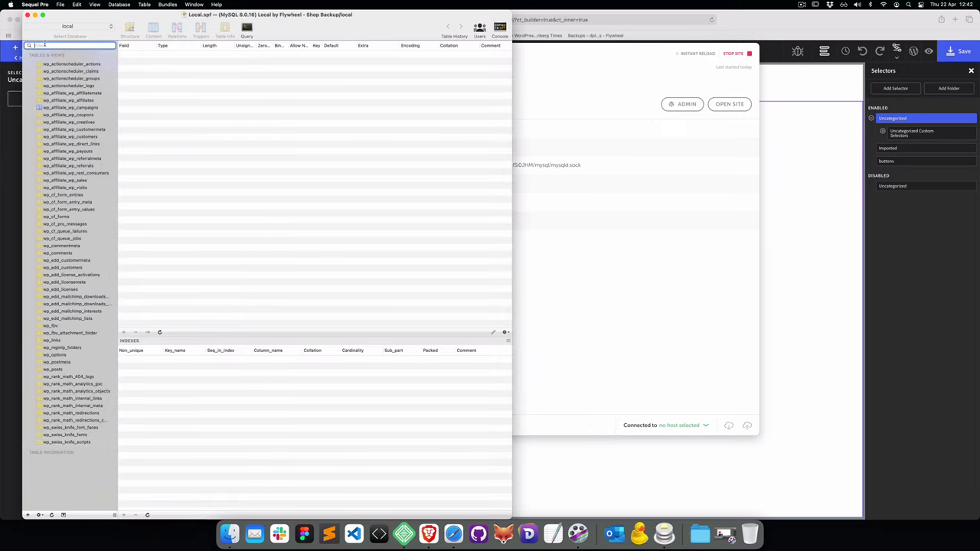
Step: Filter the Shop Backup tables by "op" and show the content of wp_options, moving the window aside
{"action": "type", "text": "op"}
{"action": "left_click", "coordinate": [53, 64]}
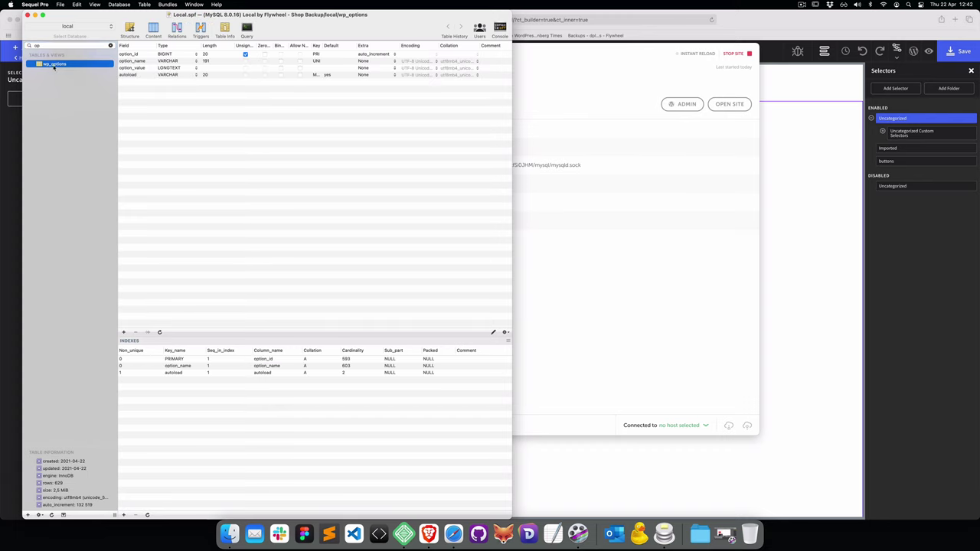
{"action": "left_click", "coordinate": [155, 33]}
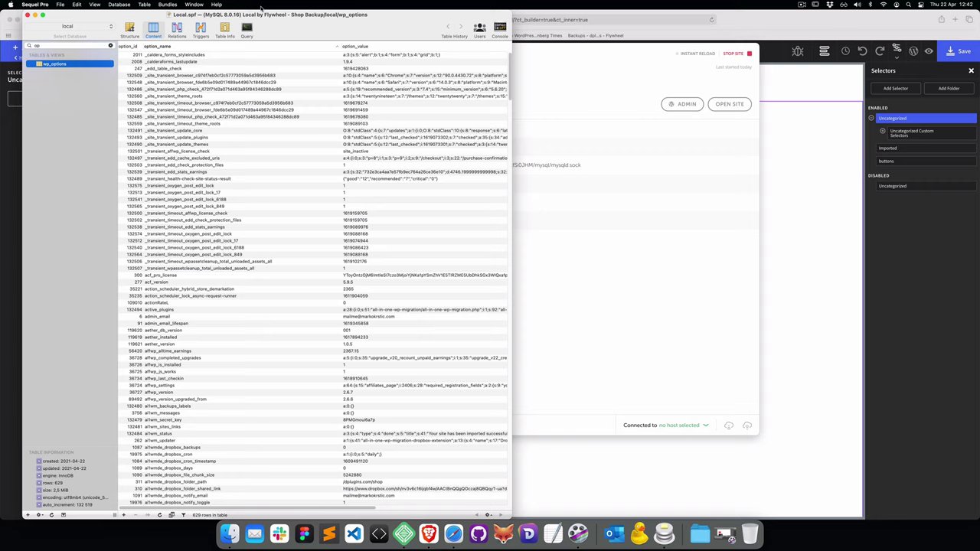
{"action": "left_click_drag", "start_coordinate": [261, 9], "coordinate": [238, 10]}
Step: Open the _broken site's database from Local in Sequel Pro and place its window beside the Shop Backup one
{"action": "left_click", "coordinate": [587, 345]}
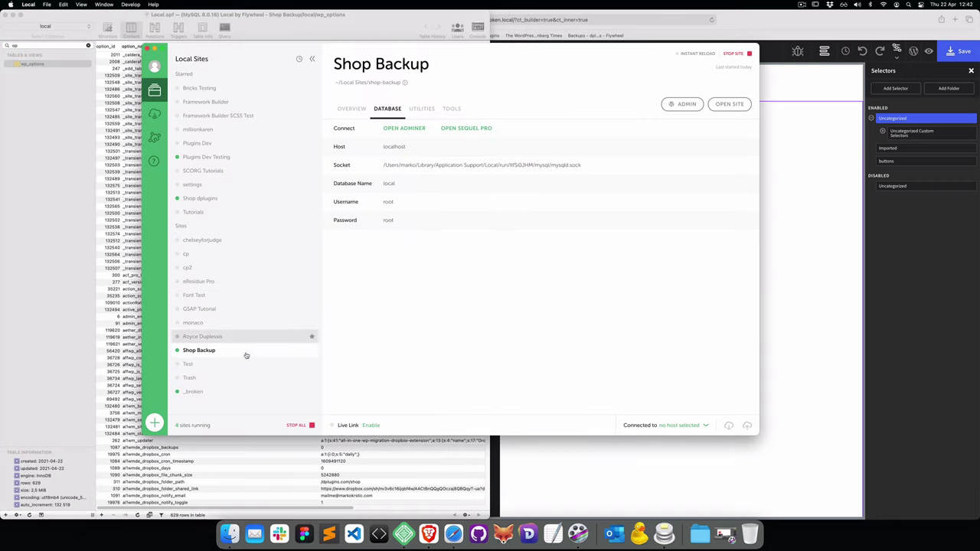
{"action": "left_click", "coordinate": [225, 391]}
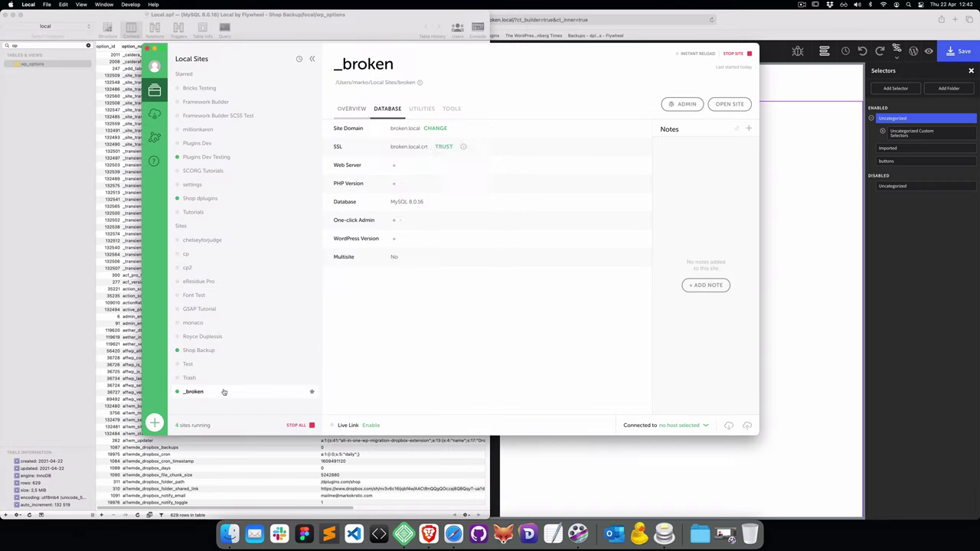
{"action": "left_click", "coordinate": [397, 109]}
{"action": "left_click", "coordinate": [470, 130]}
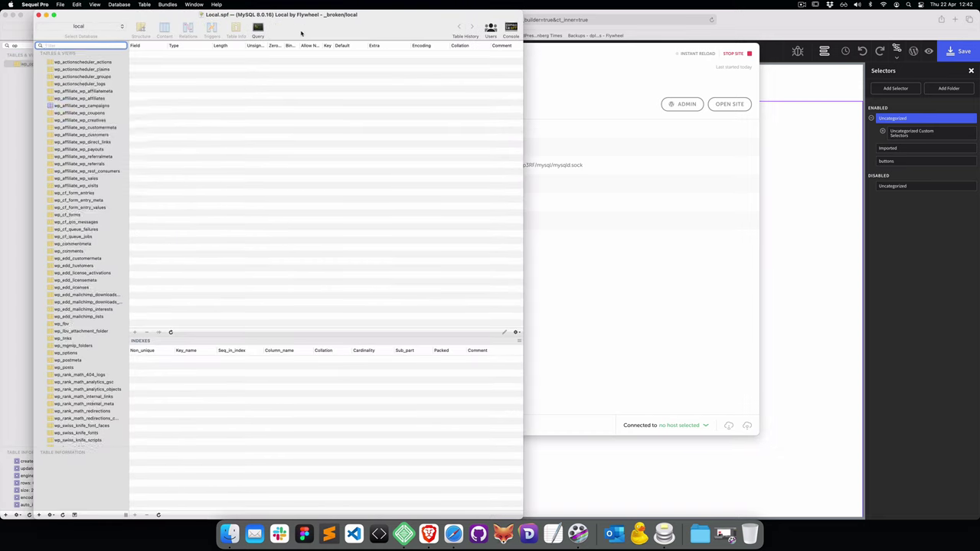
{"action": "left_click_drag", "start_coordinate": [214, 13], "coordinate": [721, 13]}
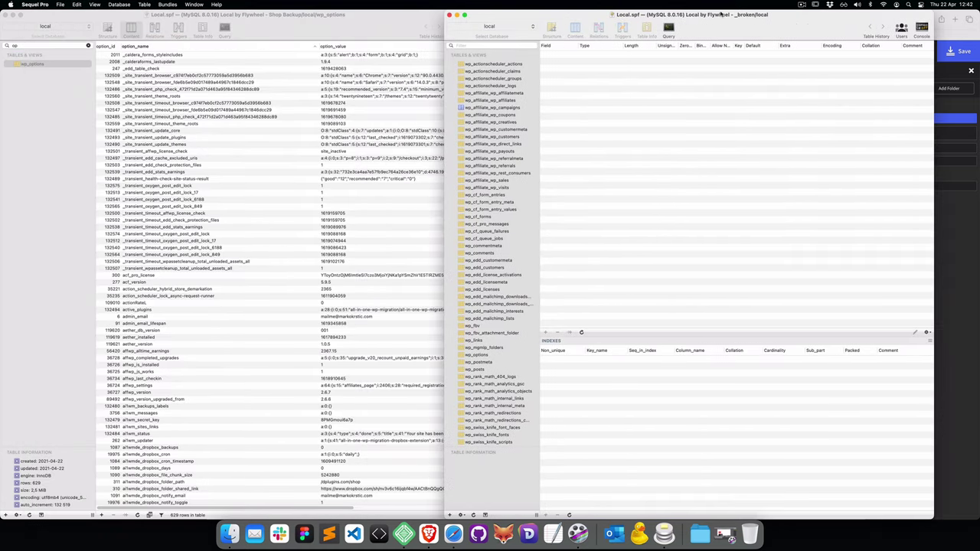
Step: Filter the _broken tables by "op" and show the content of wp_options sorted by option_name
{"action": "left_click", "coordinate": [469, 46]}
{"action": "type", "text": "op"}
{"action": "left_click", "coordinate": [475, 63]}
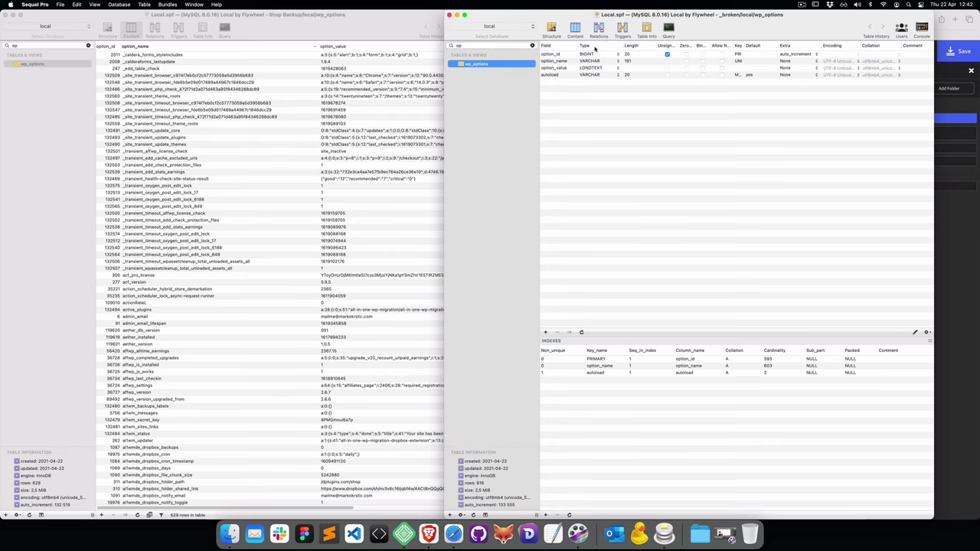
{"action": "left_click", "coordinate": [576, 28]}
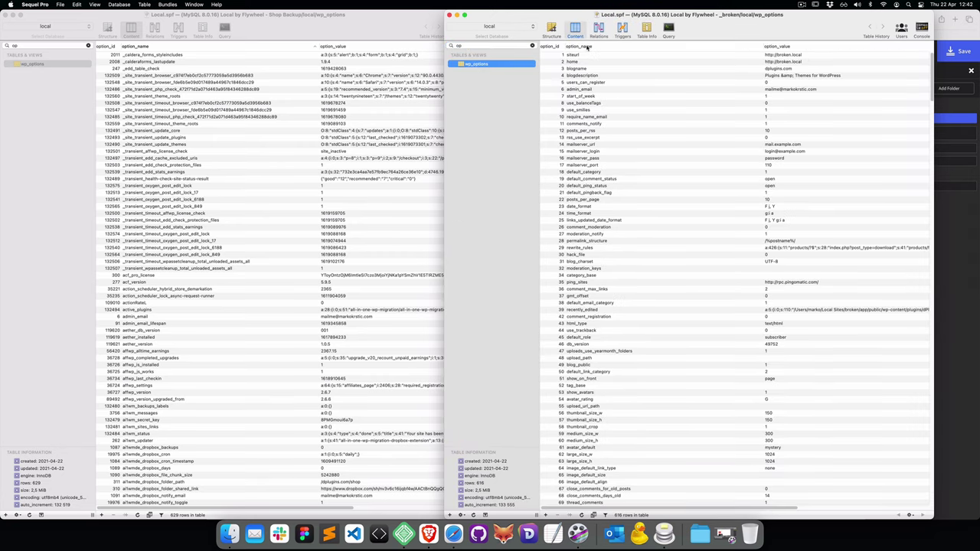
{"action": "scroll", "coordinate": [587, 43], "scroll_direction": "right", "scroll_amount": 1}
Step: Find the Oxygen options in Shop Backup's wp_options and select the rows from ct_components_classes to ct_style_folders
{"action": "left_click", "coordinate": [299, 14]}
{"action": "scroll", "coordinate": [202, 289], "scroll_direction": "down", "scroll_amount": 10}
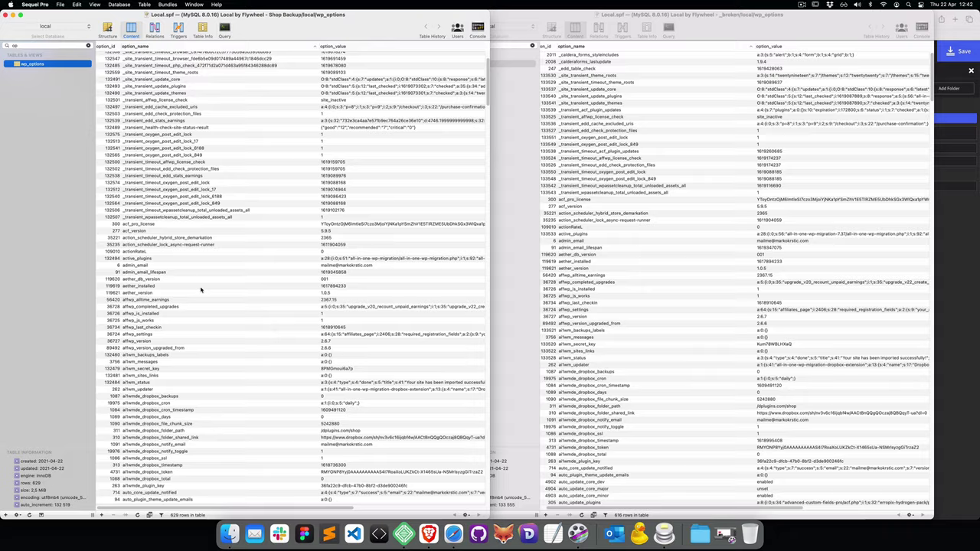
{"action": "scroll", "coordinate": [202, 289], "scroll_direction": "down", "scroll_amount": 5}
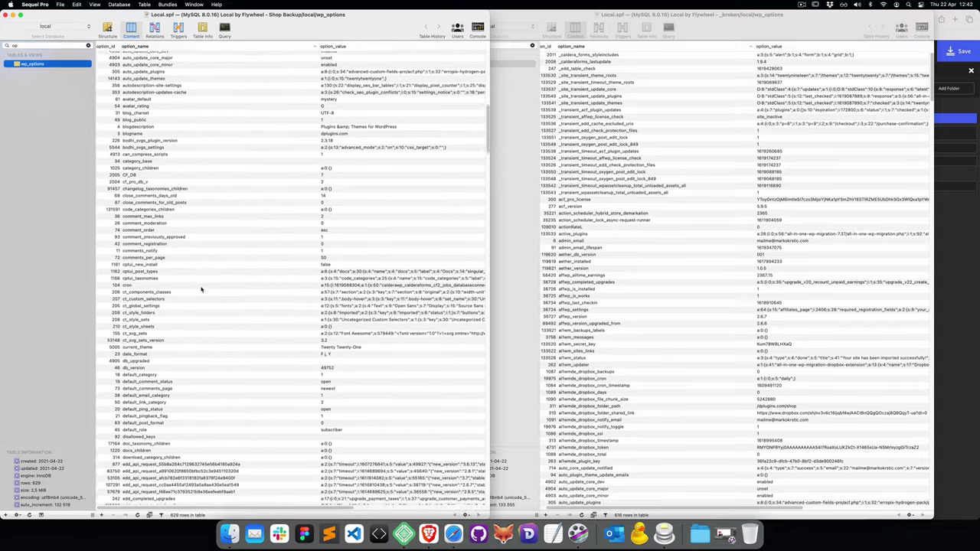
{"action": "left_click", "coordinate": [157, 216]}
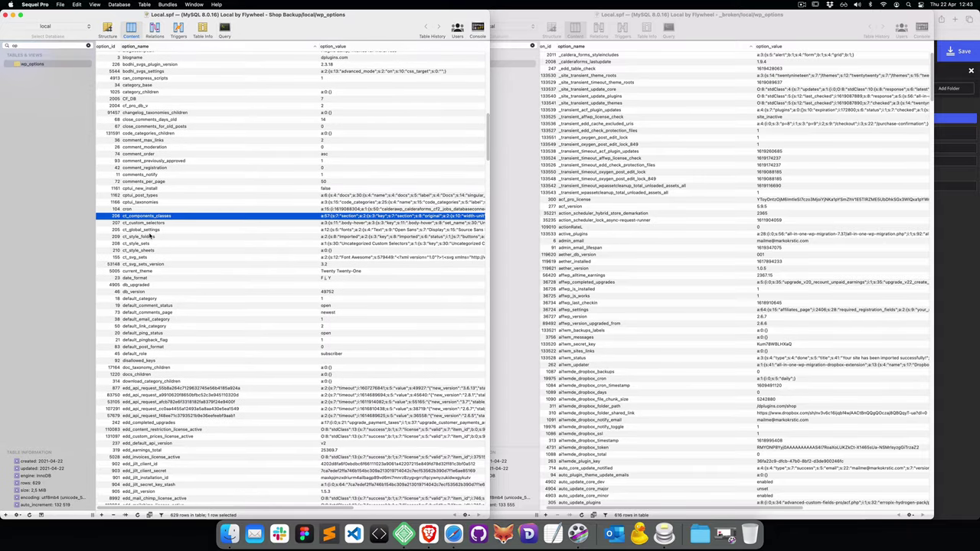
{"action": "left_click", "coordinate": [152, 236], "text": "shift"}
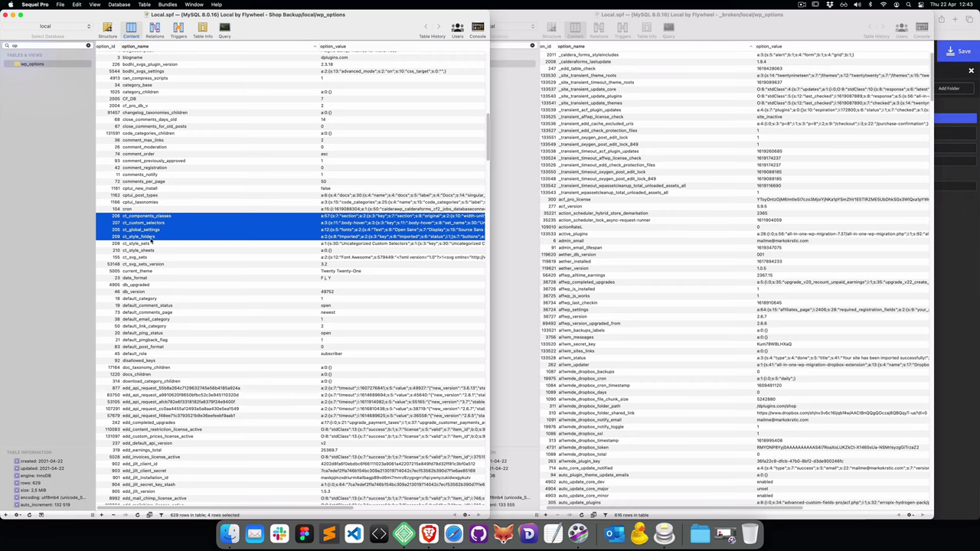
Step: Locate and select the ct_components_classes row in the _broken site's wp_options table
{"action": "left_click", "coordinate": [623, 235]}
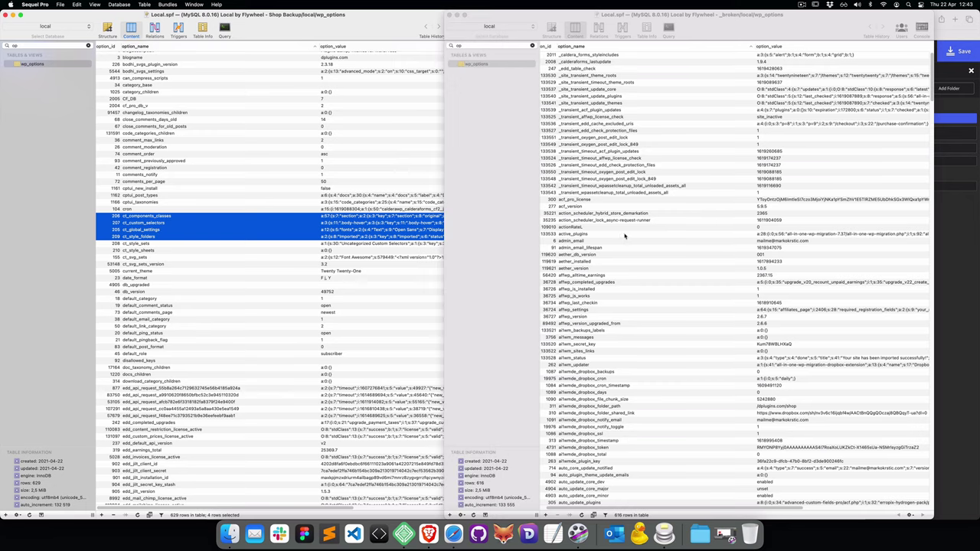
{"action": "scroll", "coordinate": [624, 241], "scroll_direction": "down", "scroll_amount": 15}
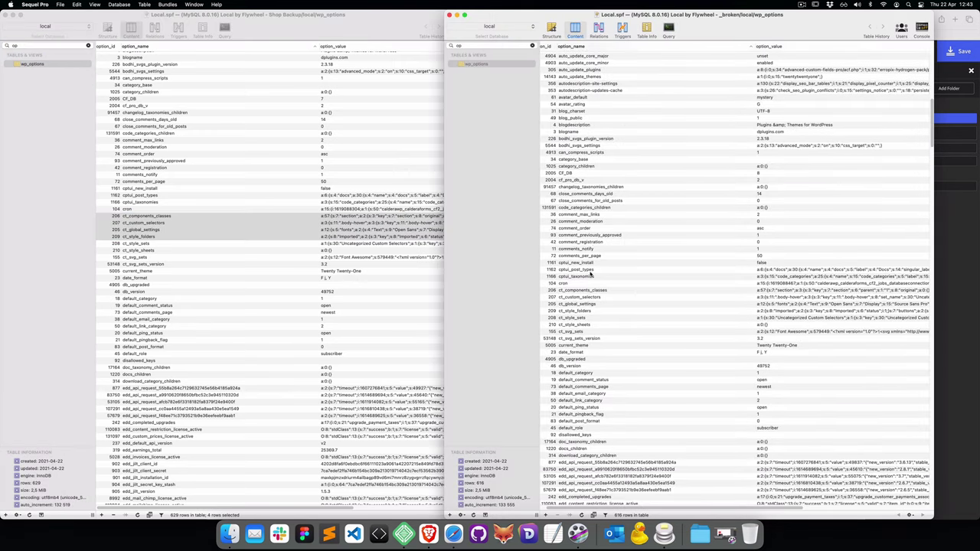
{"action": "left_click", "coordinate": [587, 291]}
Step: Open the ct_components_classes option_value in Shop Backup's wp_options and copy its full content
{"action": "left_click", "coordinate": [354, 223]}
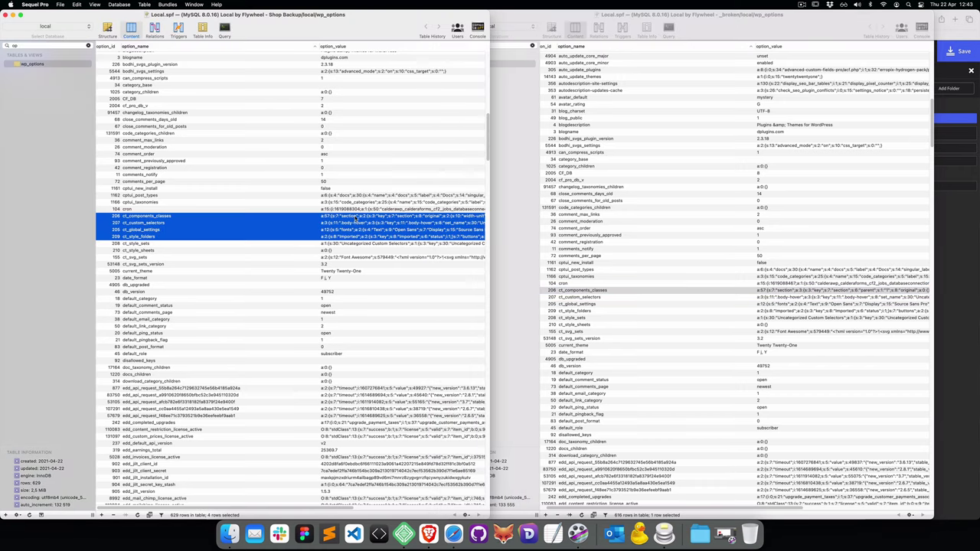
{"action": "left_click", "coordinate": [354, 217]}
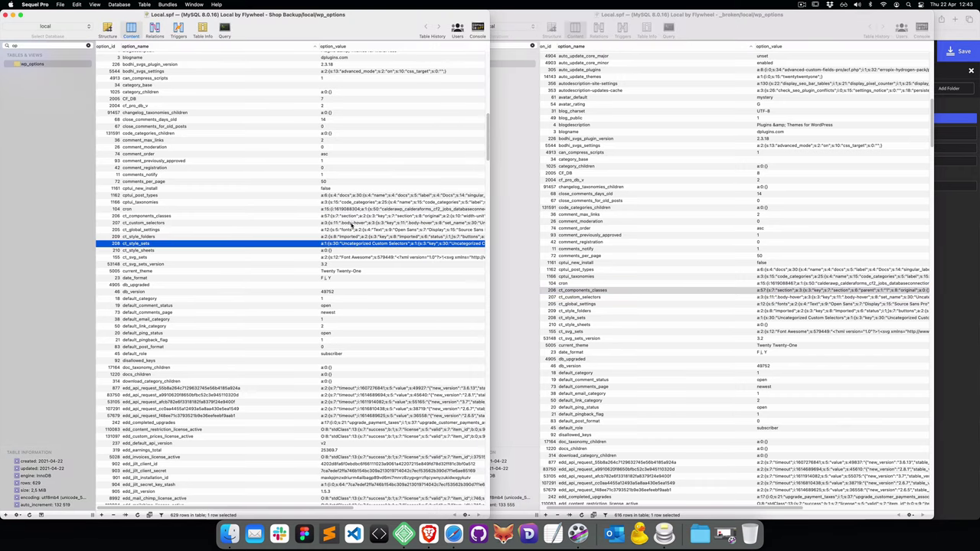
{"action": "double_click", "coordinate": [357, 219]}
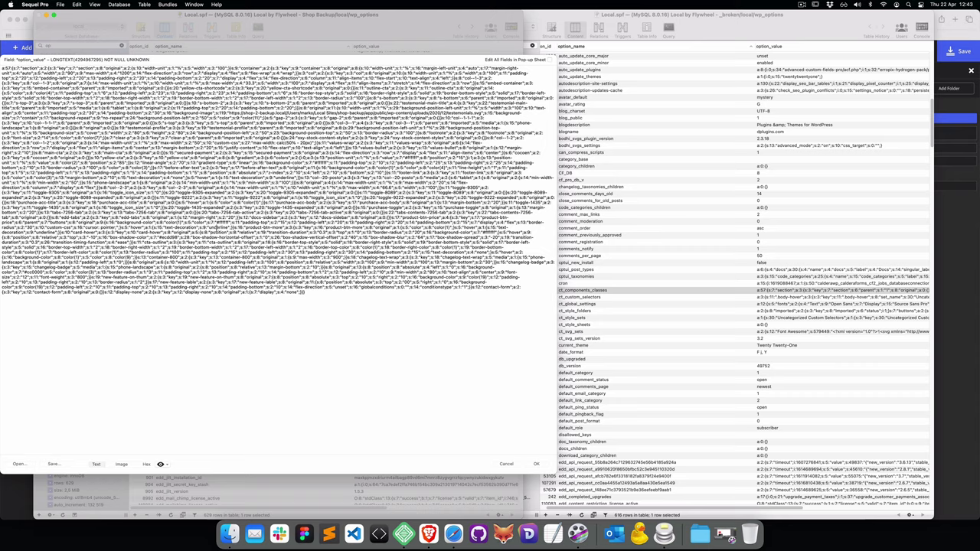
{"action": "key", "text": "super+a"}
Step: Replace the _broken site's ct_components_classes value with the copied content, and close the Shop Backup value without changes
{"action": "left_click", "coordinate": [777, 293]}
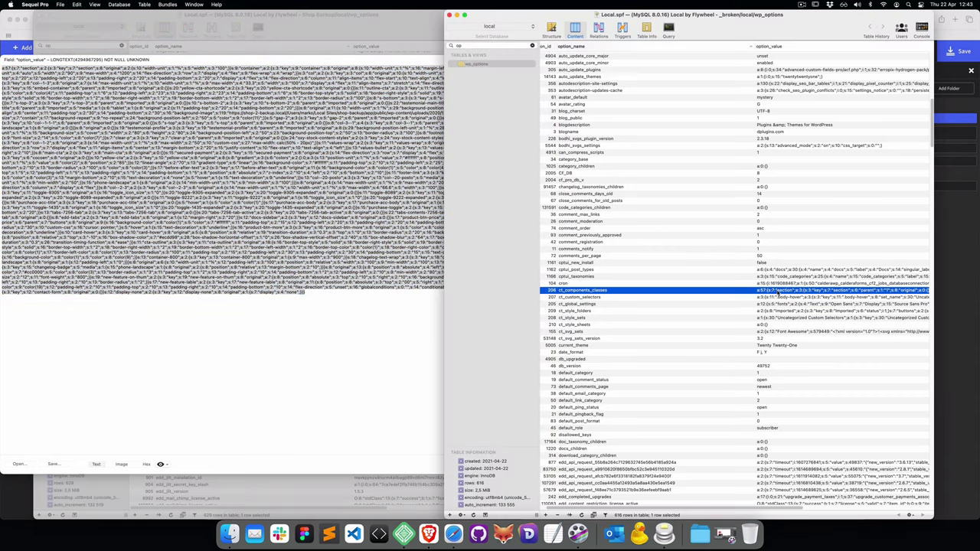
{"action": "double_click", "coordinate": [777, 294]}
{"action": "key", "text": "super+a"}
{"action": "key", "text": "super+v"}
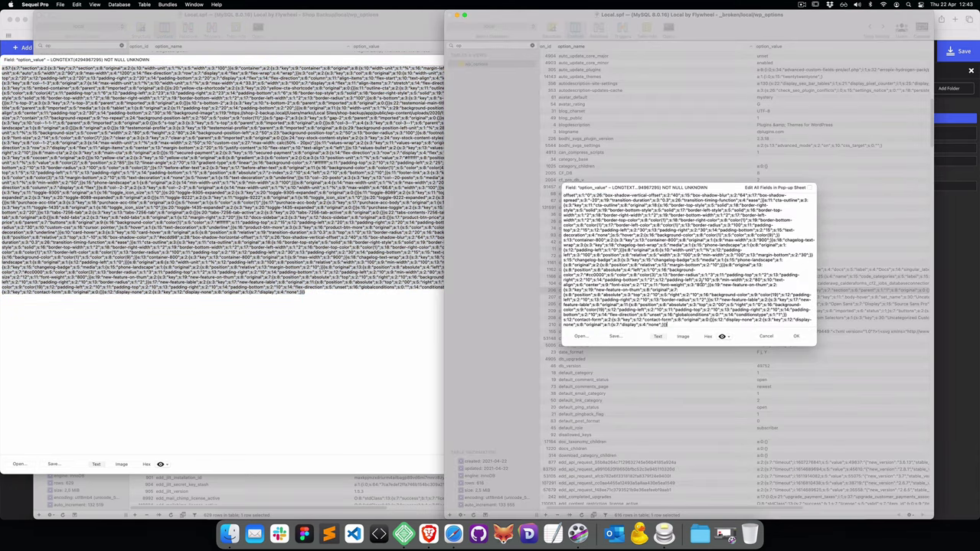
{"action": "left_click", "coordinate": [795, 337]}
{"action": "left_click", "coordinate": [416, 455]}
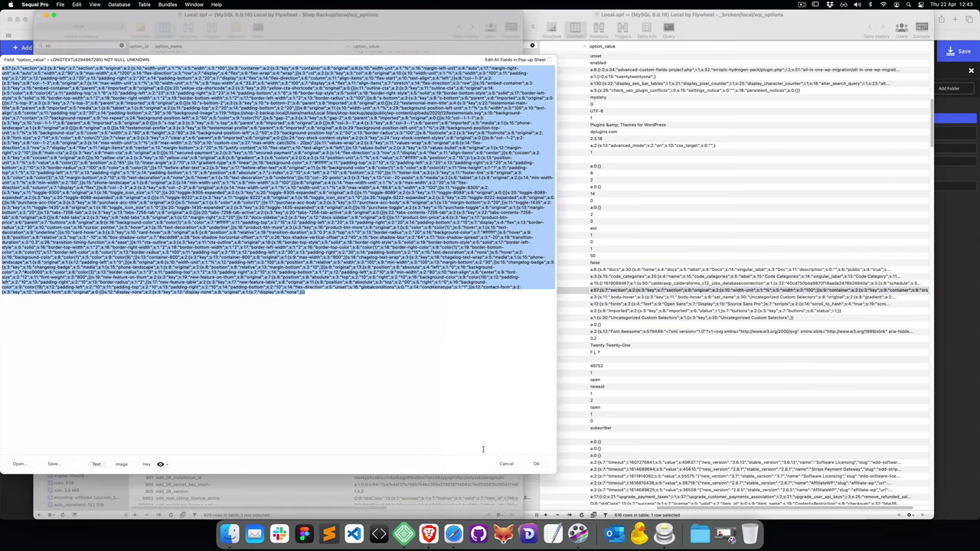
{"action": "left_click", "coordinate": [507, 464]}
Step: Open the ct_custom_selectors option_value in Shop Backup and copy its full content
{"action": "scroll", "coordinate": [261, 222], "scroll_direction": "right", "scroll_amount": 5}
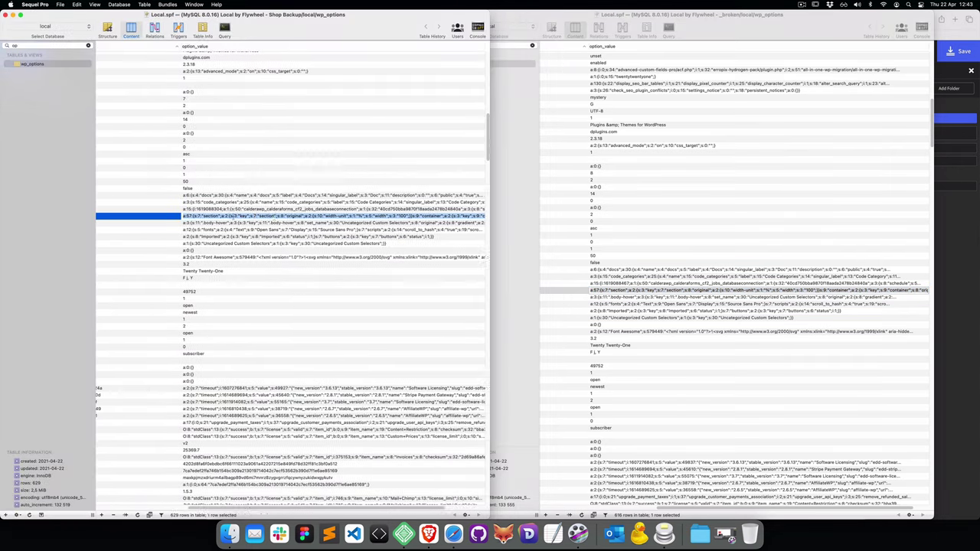
{"action": "scroll", "coordinate": [262, 223], "scroll_direction": "left", "scroll_amount": 5}
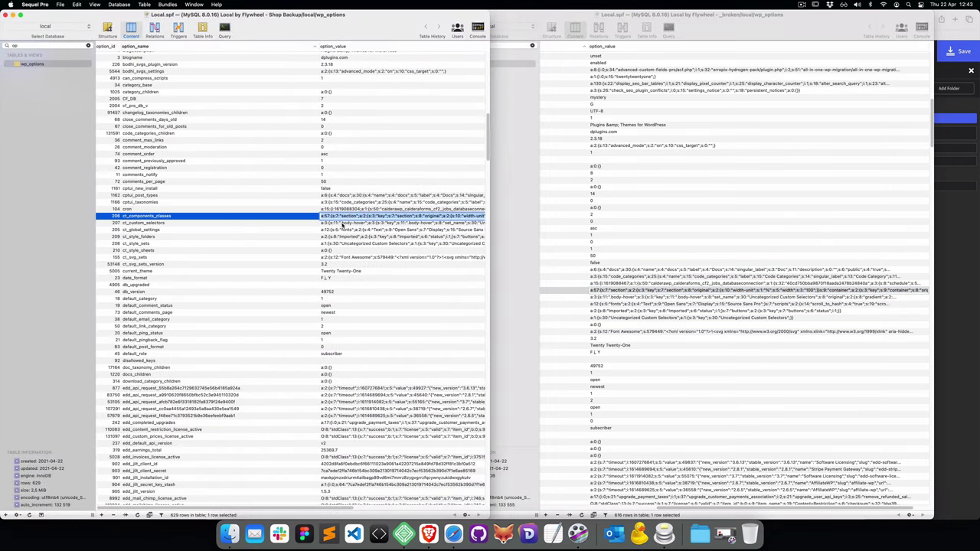
{"action": "left_click", "coordinate": [341, 224]}
{"action": "double_click", "coordinate": [342, 223]}
{"action": "key", "text": "super+a"}
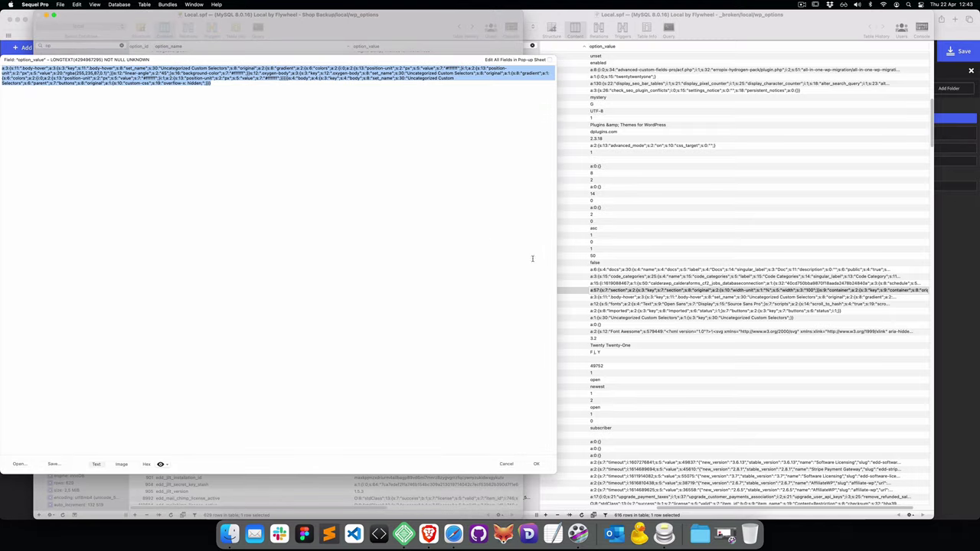
Step: Overwrite the _broken site's ct_custom_selectors value with the copied content, and close the Shop Backup value without changes
{"action": "left_click", "coordinate": [601, 295]}
{"action": "scroll", "coordinate": [566, 292], "scroll_direction": "left", "scroll_amount": 5}
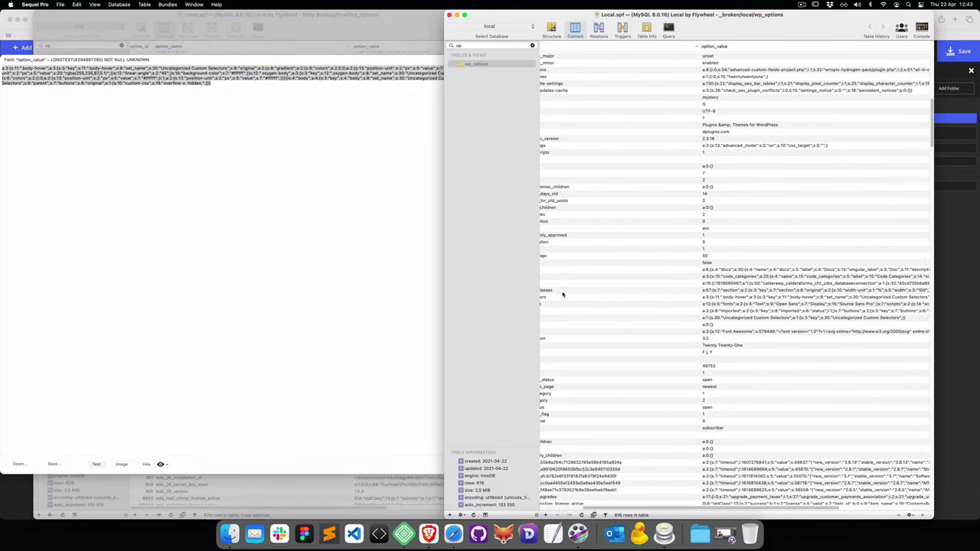
{"action": "left_click", "coordinate": [751, 296]}
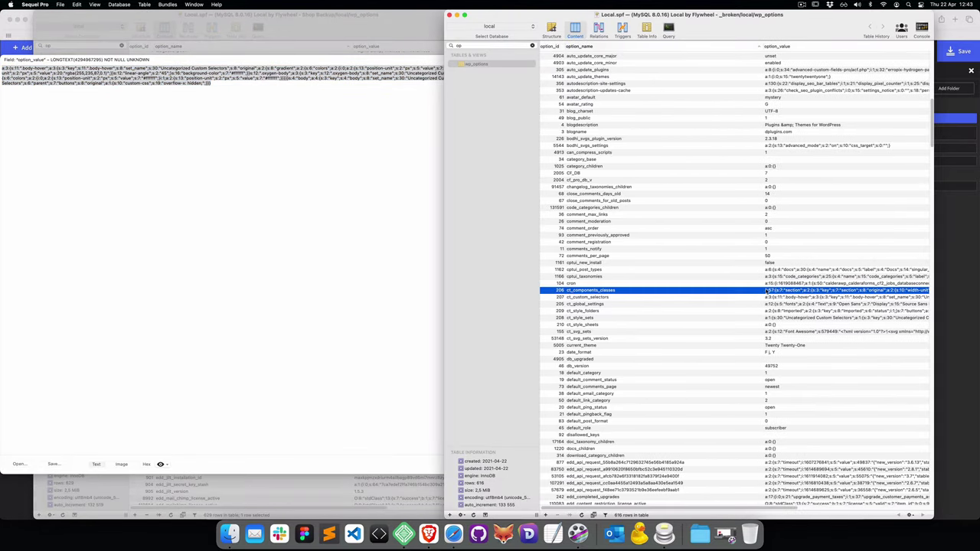
{"action": "double_click", "coordinate": [788, 297]}
{"action": "key", "text": "super+a"}
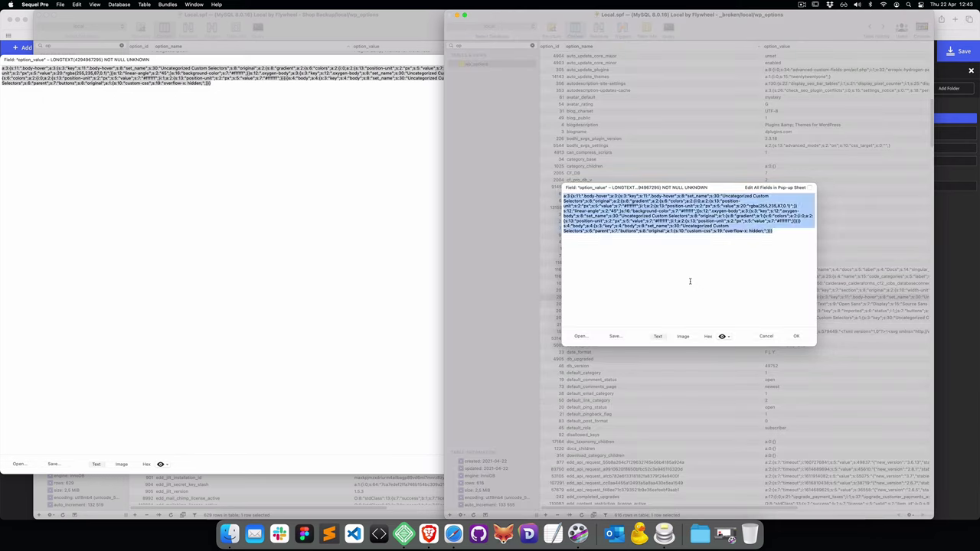
{"action": "type", "text": "a:3:{s:11:\"body-hover\";a:3:{s:3:\"key\";s:11:\"body-hover\";s:8:\"set_name\";s:30:\"Uncategorized Custom Selectors\";s:8:\"original\";a:2:{s:8:\"gradient\";a:2:{s:6:\"colors\";a:2:{i:0;a:2:{s:13:\"position-unit\";s:2:\"px\";s:5:\"value\";s:7:\"#ffffff\";}i:1;a:2:{s:13:\"position-unit\";s:2:\"px\";s:5:\"value\";s:20:\"rgba(255,235,87,0.1)\";}}s:12:\"linear-angle\";s:2:\"45\";}s:16:\"background-color\";s:7:\"#ffffff\";}}s:11:\"oxygen-body\";a:3:{s:3:\"key\";s:11:\"oxygen-body\";s:8:\"set_name\";s:30:\"Uncategorized Custom Selectors\";s:8:\"original\";a:1:{s:8:\"gradient\";a:1:{s:6:\"colors\";a:2:{i:0;a:2:{s:13:\"position-unit\";s:2:\"px\";s:5:\"value\";s:7:\"#ffffff\";}i:1;a:2:{s:13:\"position-unit\";s:2:\"px\";s:5:\"value\";s:7:\"#ffffff\";}}}}}s:4:\"body\";a:4:{s:3:\"key\";s:4:\"body\";s:8:\"set_name\";s:30:\"Uncategorized Custom Selectors\";s:6:\"parent\";s:7:\"buttons\";s:8:\"original\";a:1:{s:10:\"custom-css\";s:19:\"overflow-x: hidden;\";}}}"}
{"action": "left_click", "coordinate": [797, 337]}
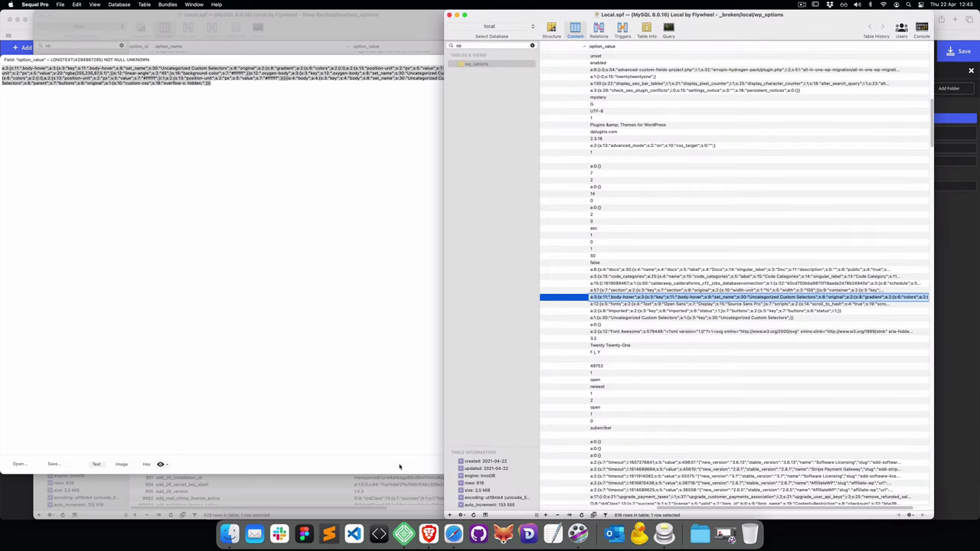
{"action": "left_click", "coordinate": [399, 466]}
{"action": "left_click", "coordinate": [517, 466]}
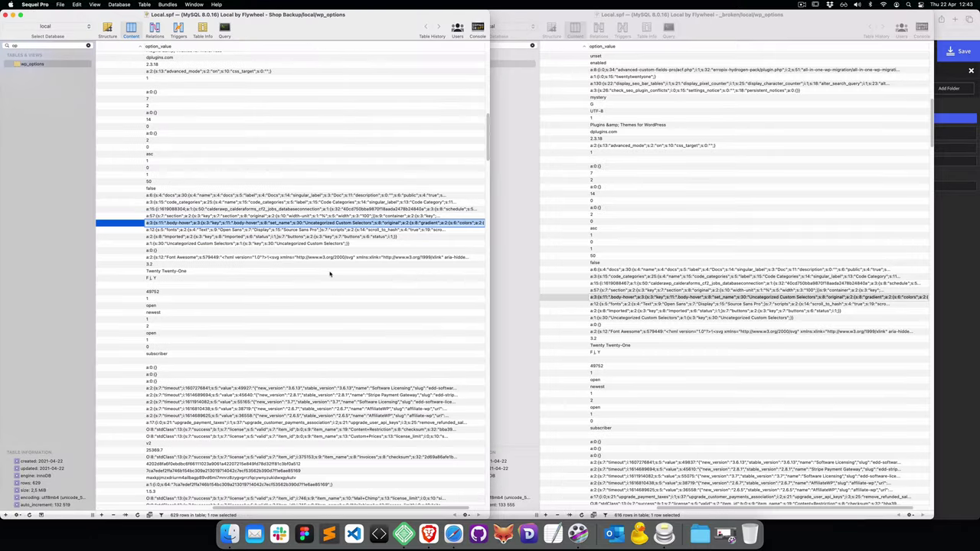
Step: Copy the full ct_global_settings value from Shop Backup's wp_options over the same option in the _broken database
{"action": "left_click", "coordinate": [184, 229]}
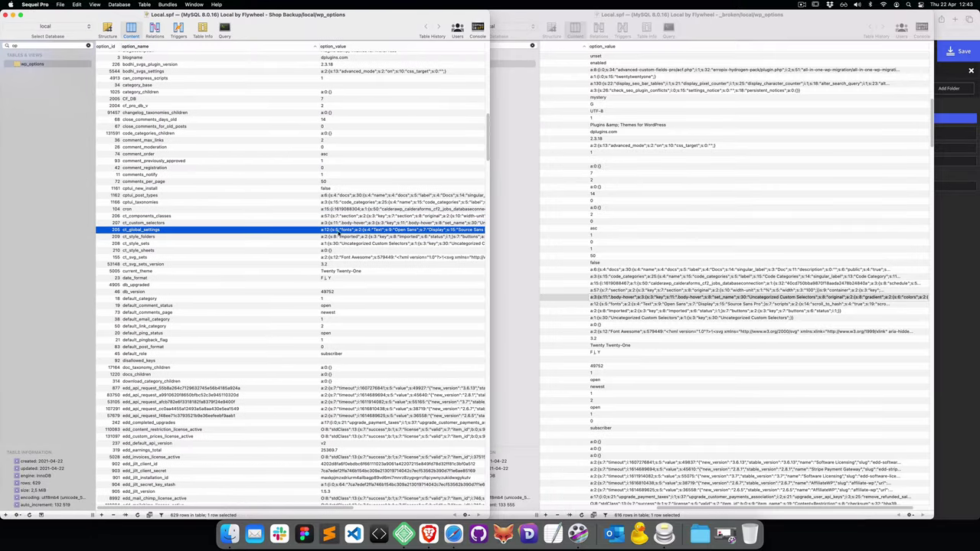
{"action": "double_click", "coordinate": [347, 232]}
{"action": "key", "text": "super+a"}
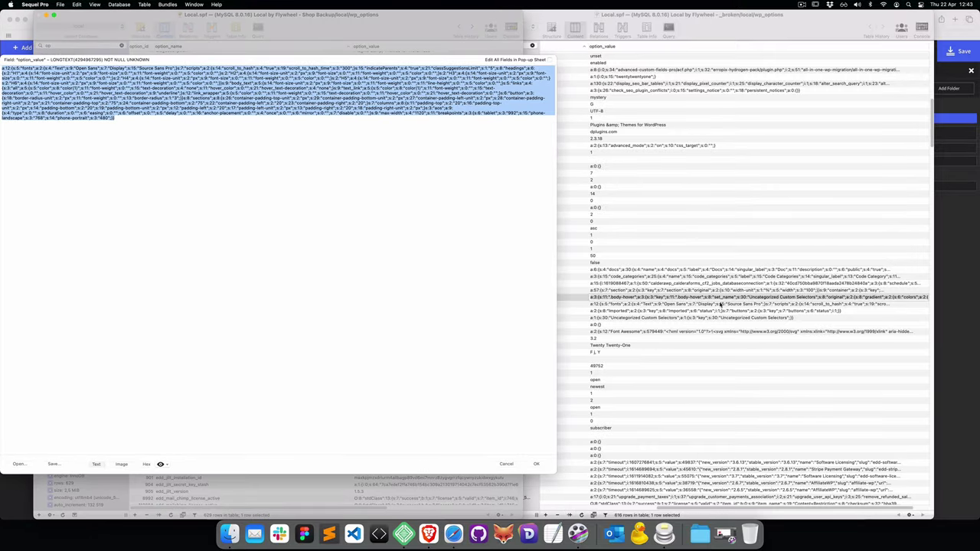
{"action": "left_click", "coordinate": [651, 310]}
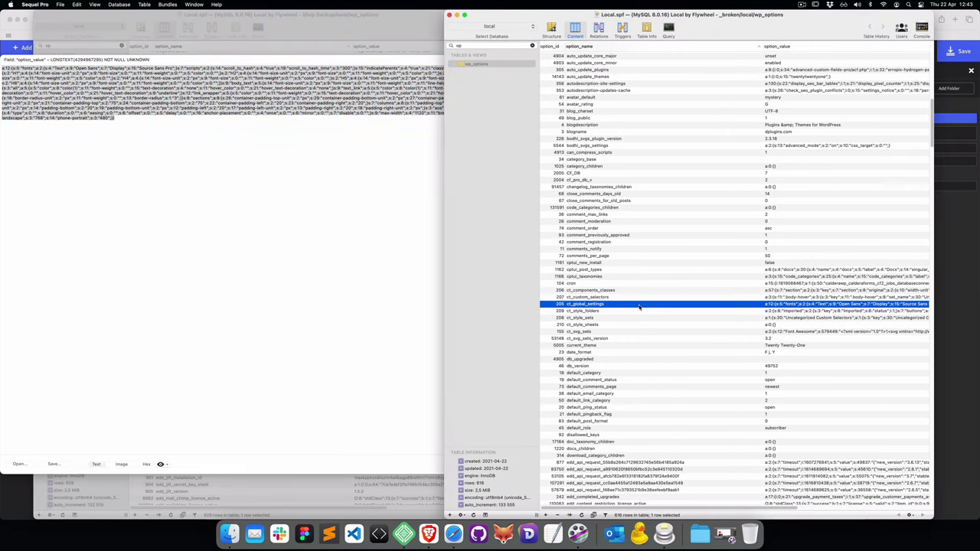
{"action": "double_click", "coordinate": [776, 307]}
{"action": "key", "text": "super+a"}
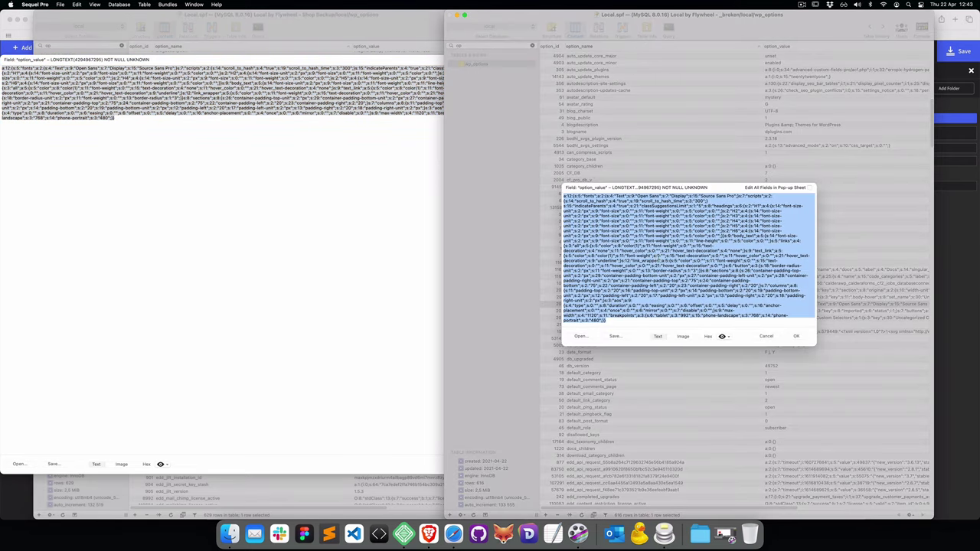
{"action": "left_click", "coordinate": [796, 337]}
{"action": "left_click", "coordinate": [389, 469]}
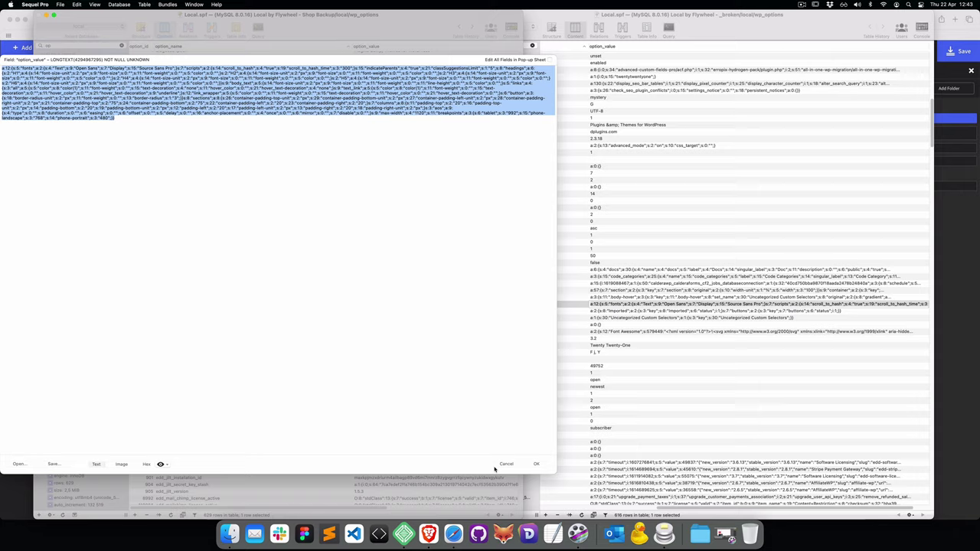
{"action": "left_click", "coordinate": [506, 463]}
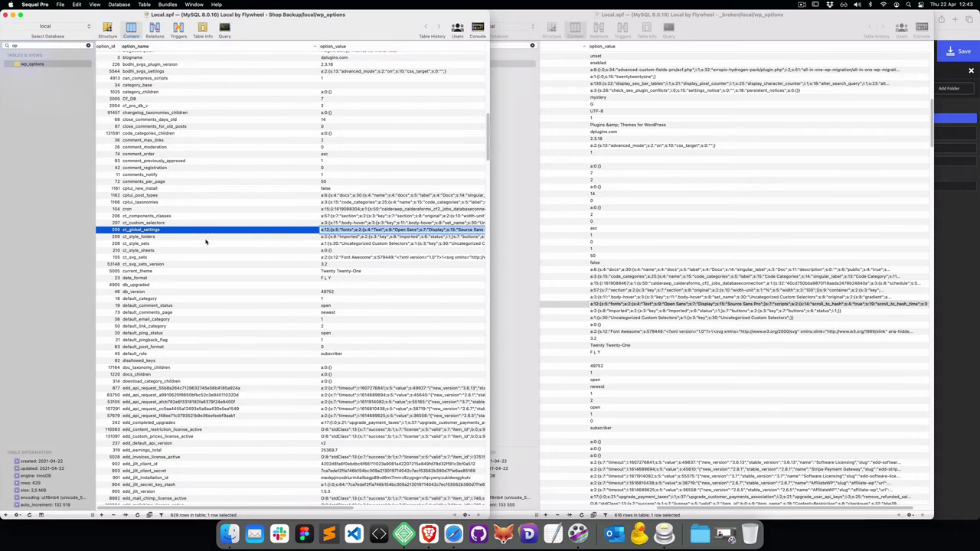
Step: Copy the full ct_style_folders value from Shop Backup over the ct_style_folders value in the _broken database
{"action": "left_click", "coordinate": [352, 236]}
{"action": "double_click", "coordinate": [352, 236]}
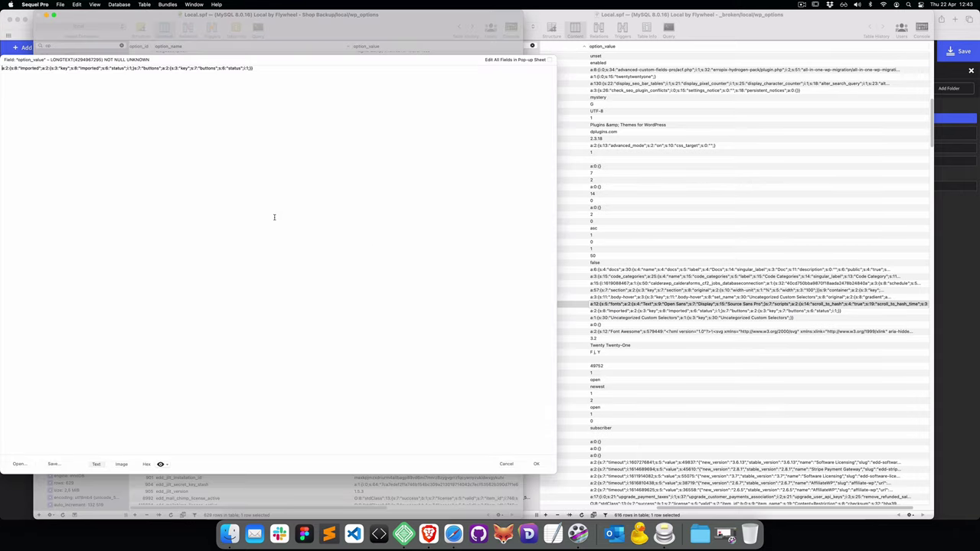
{"action": "key", "text": "super+a"}
{"action": "left_click", "coordinate": [631, 313]}
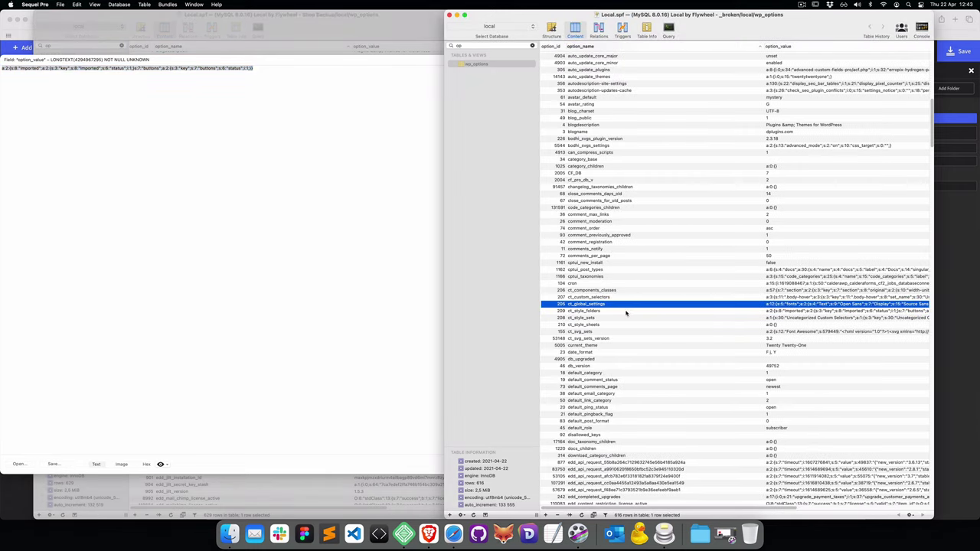
{"action": "left_click", "coordinate": [630, 313]}
{"action": "double_click", "coordinate": [796, 314]}
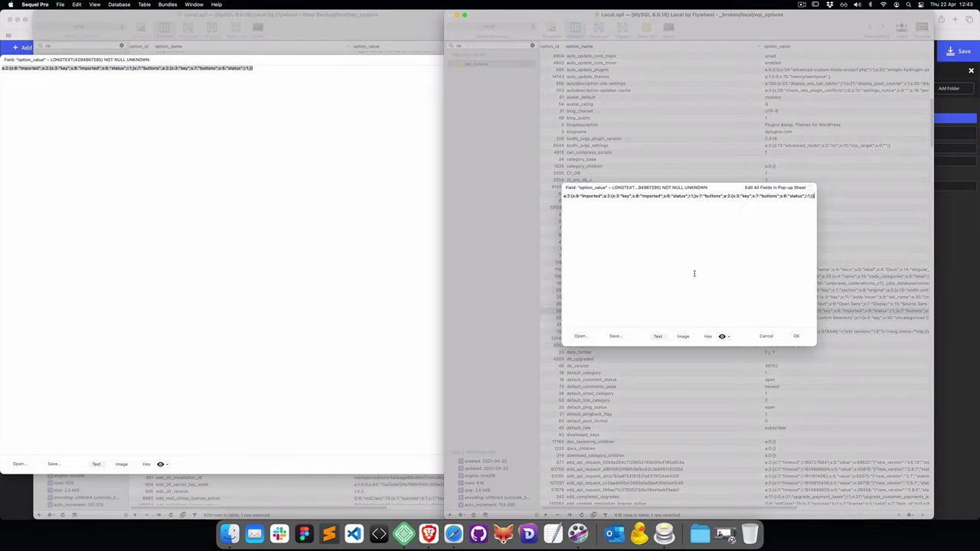
{"action": "left_click", "coordinate": [796, 337]}
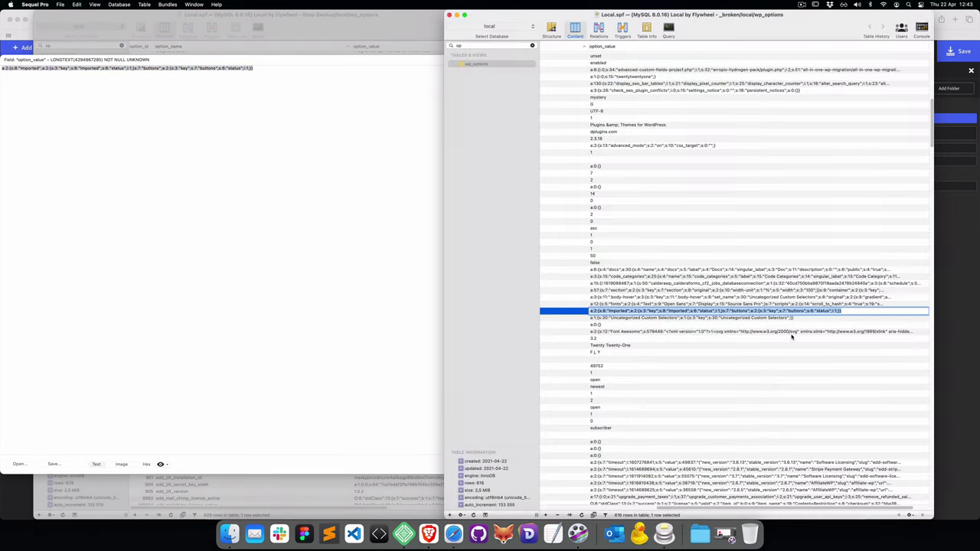
Step: Switch to Safari and reload the broken.local Oxygen Builder page
{"action": "left_click", "coordinate": [966, 309]}
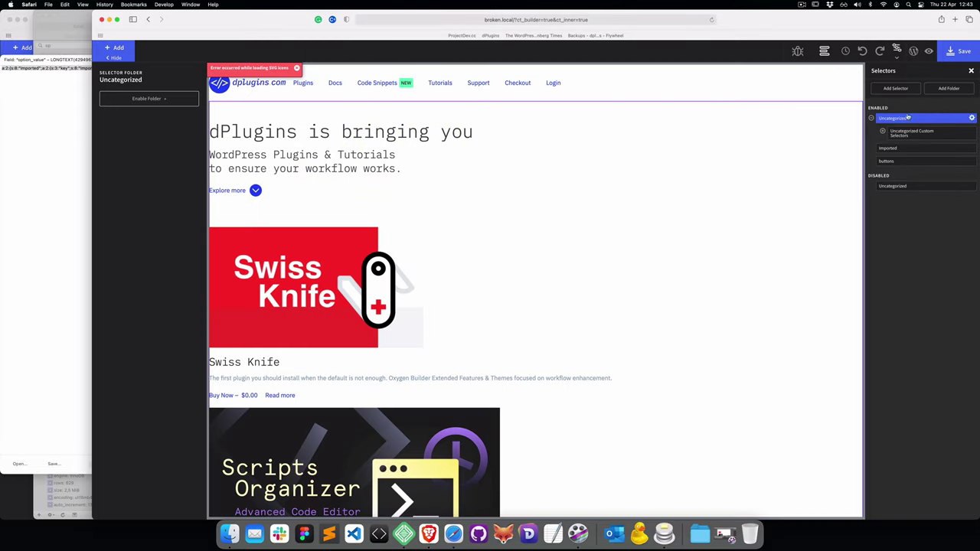
{"action": "left_click", "coordinate": [711, 21]}
{"action": "left_click", "coordinate": [520, 187]}
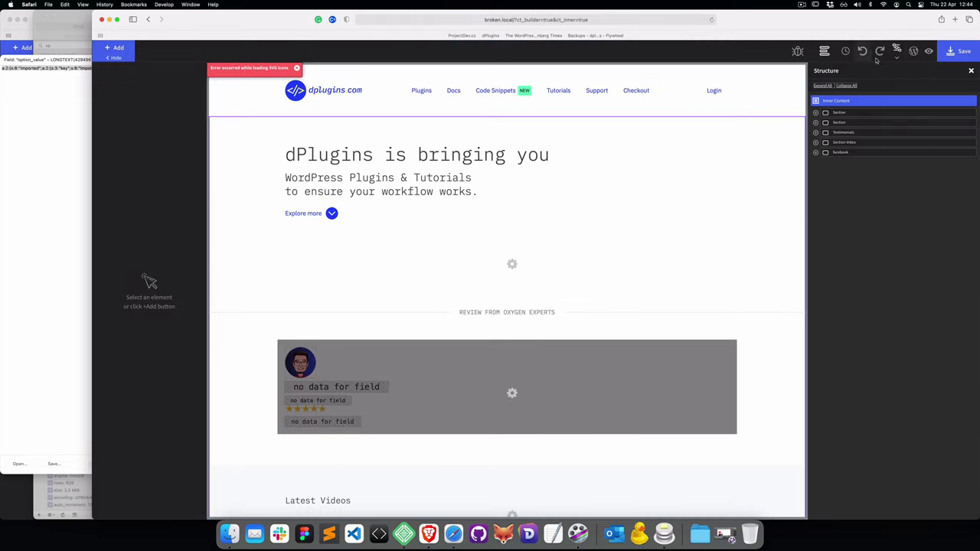
Step: Open the Selectors manager, expand the enabled buttons, Imported and Uncategorized folders, and check the classes and the page layout
{"action": "mouse_move", "coordinate": [897, 52]}
{"action": "left_click", "coordinate": [902, 94]}
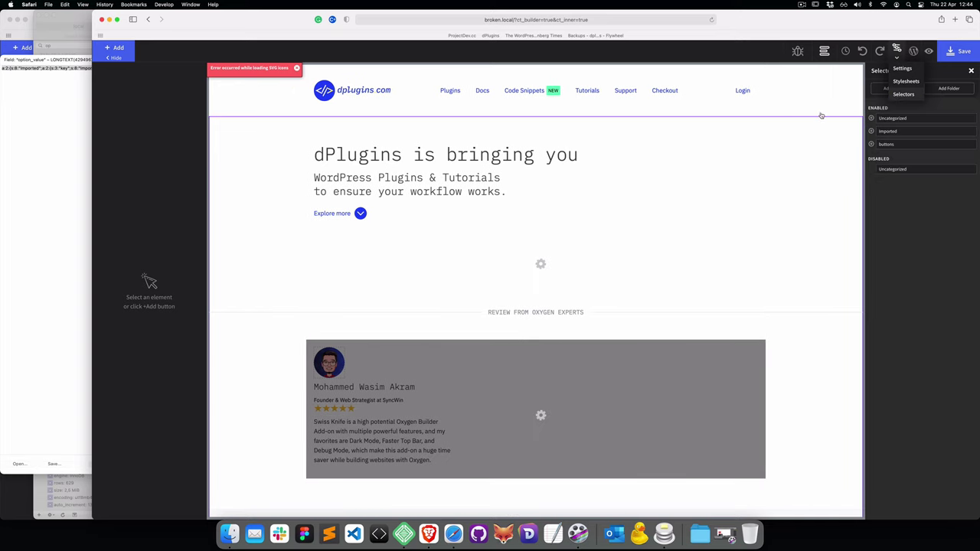
{"action": "left_click", "coordinate": [873, 145]}
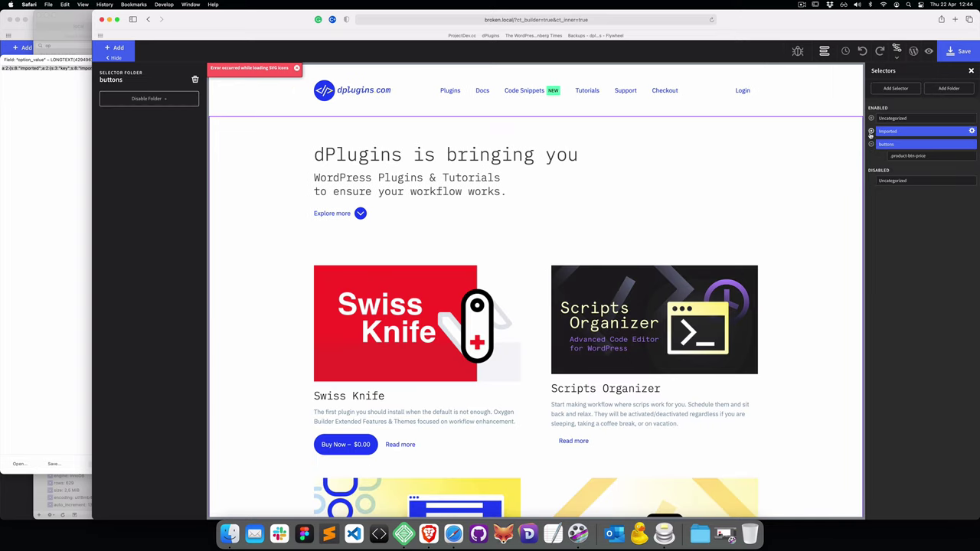
{"action": "left_click", "coordinate": [870, 131]}
{"action": "left_click", "coordinate": [871, 118]}
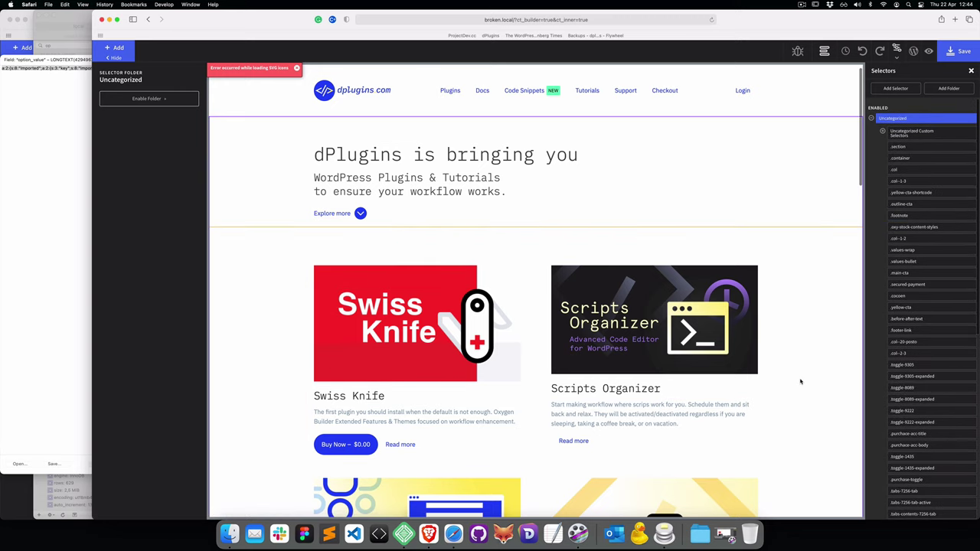
{"action": "scroll", "coordinate": [800, 381], "scroll_direction": "down", "scroll_amount": 3}
{"action": "scroll", "coordinate": [800, 382], "scroll_direction": "up", "scroll_amount": 3}
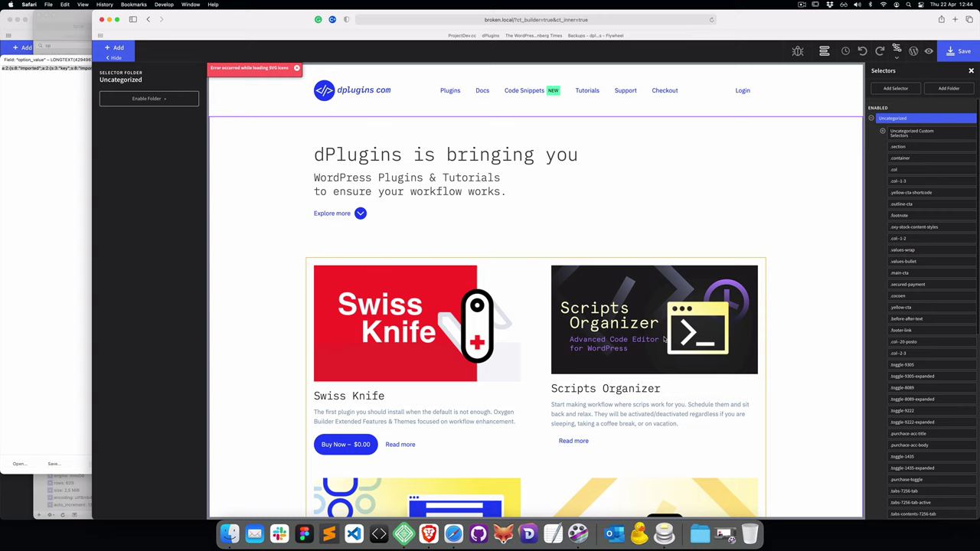
{"action": "scroll", "coordinate": [663, 338], "scroll_direction": "down", "scroll_amount": 5}
{"action": "scroll", "coordinate": [663, 338], "scroll_direction": "up", "scroll_amount": 5}
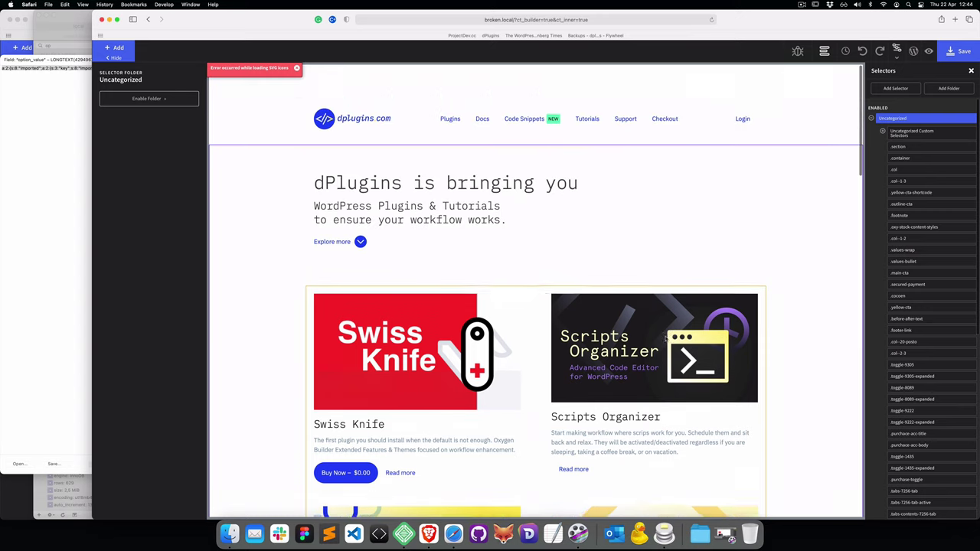